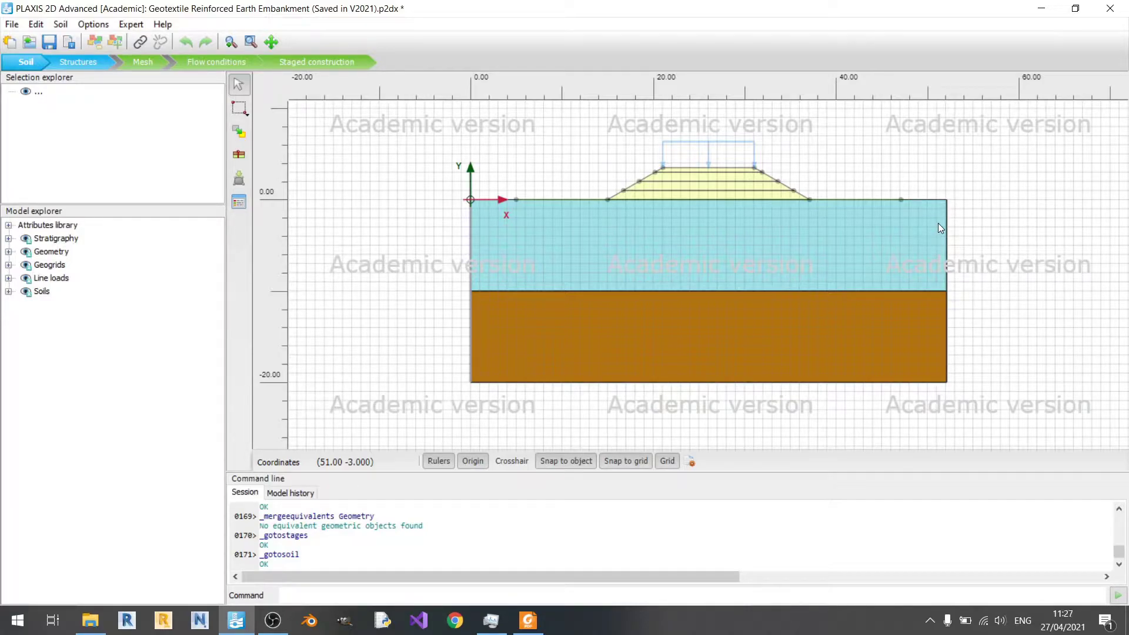
# Open the PET 200S geogrid material from the Geogrids material sets for editing
pyautogui.click(239, 202)
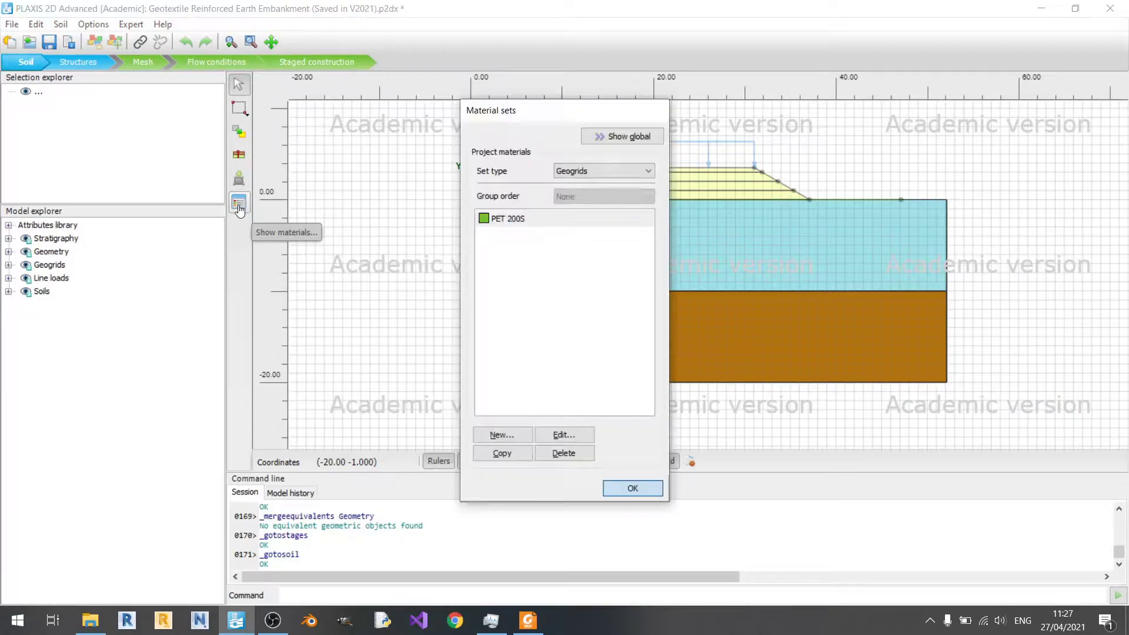
pyautogui.click(605, 171)
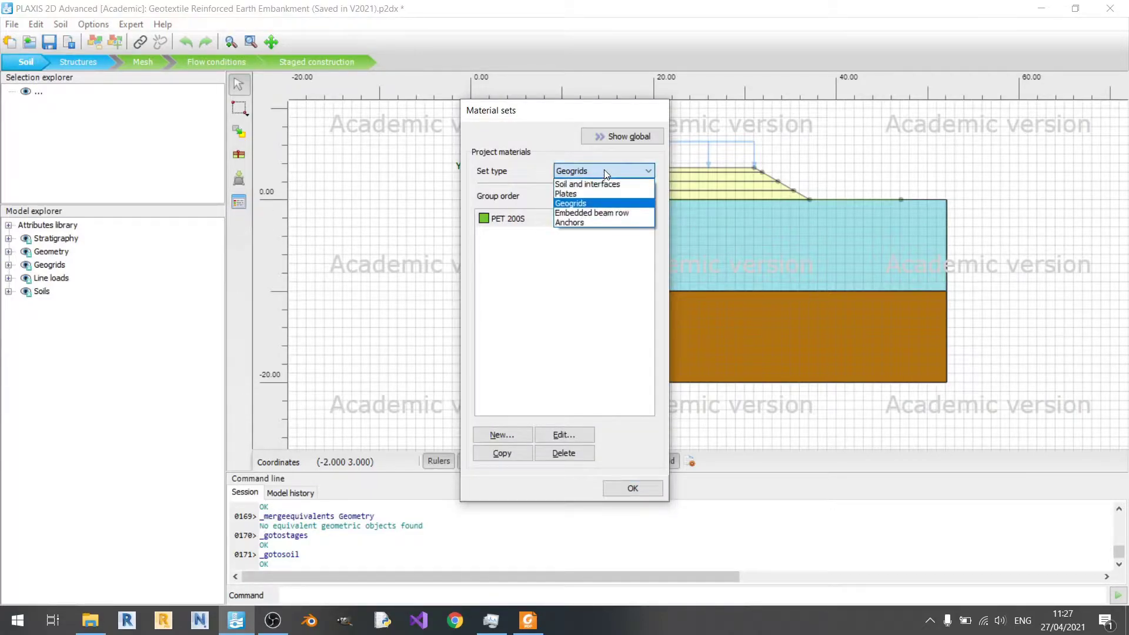
pyautogui.click(605, 171)
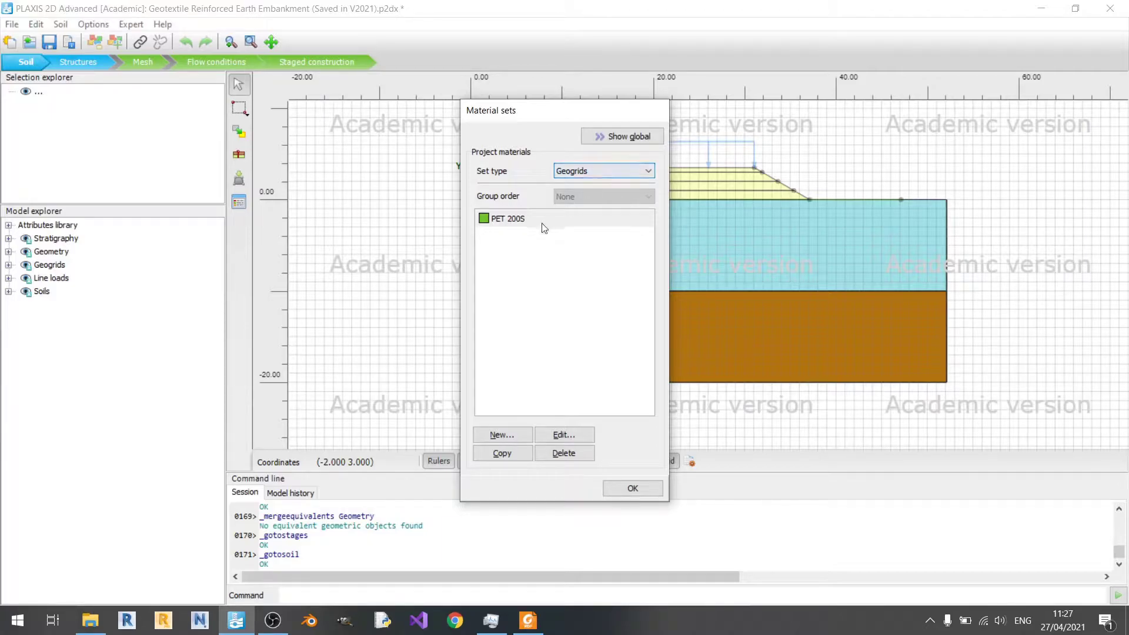
pyautogui.doubleClick(519, 218)
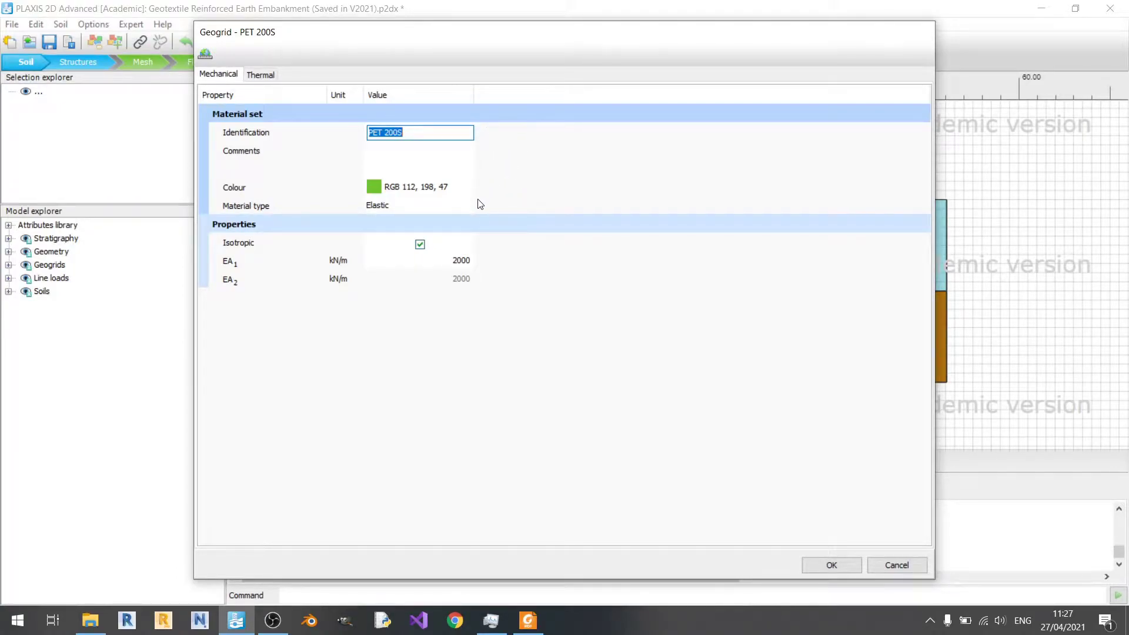
# Move the Geogrid dialog aside and bring up the TenCate Geolon PET S datasheet in Foxit Reader
pyautogui.moveTo(608, 33); pyautogui.dragTo(364, 55)
pyautogui.moveTo(439, 63); pyautogui.dragTo(743, 35)
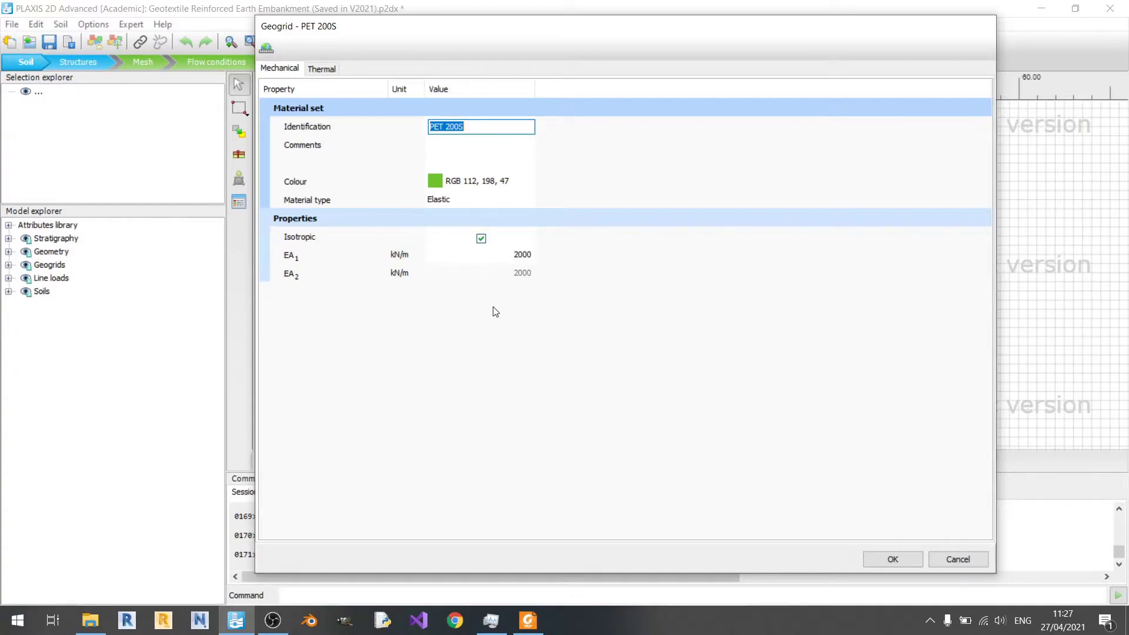
pyautogui.click(528, 620)
pyautogui.scroll(5, 537, 412)
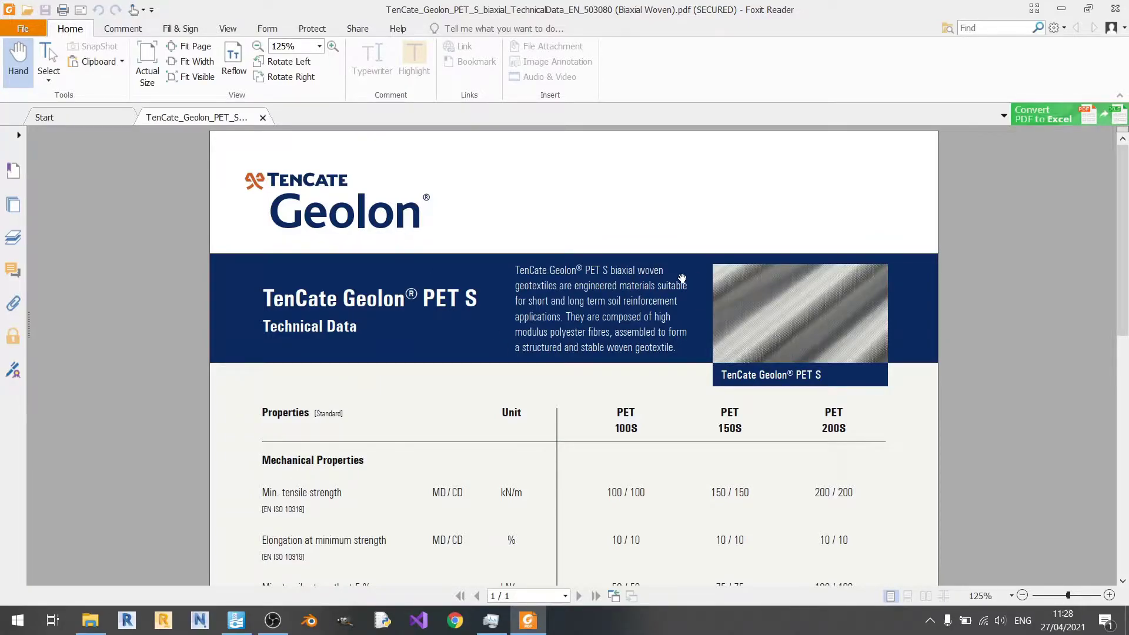
# Read the PET 200S tensile strength (200/200 kN/m) on the datasheet, then return to the geogrid properties
pyautogui.scroll(-3, 724, 262)
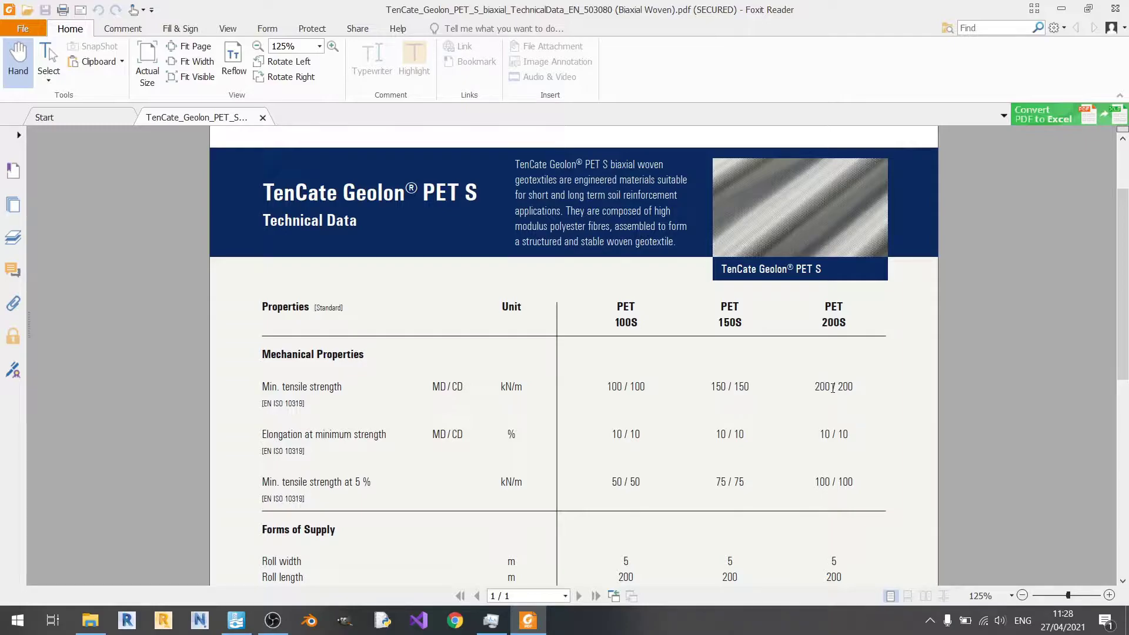
pyautogui.scroll(-3, 832, 388)
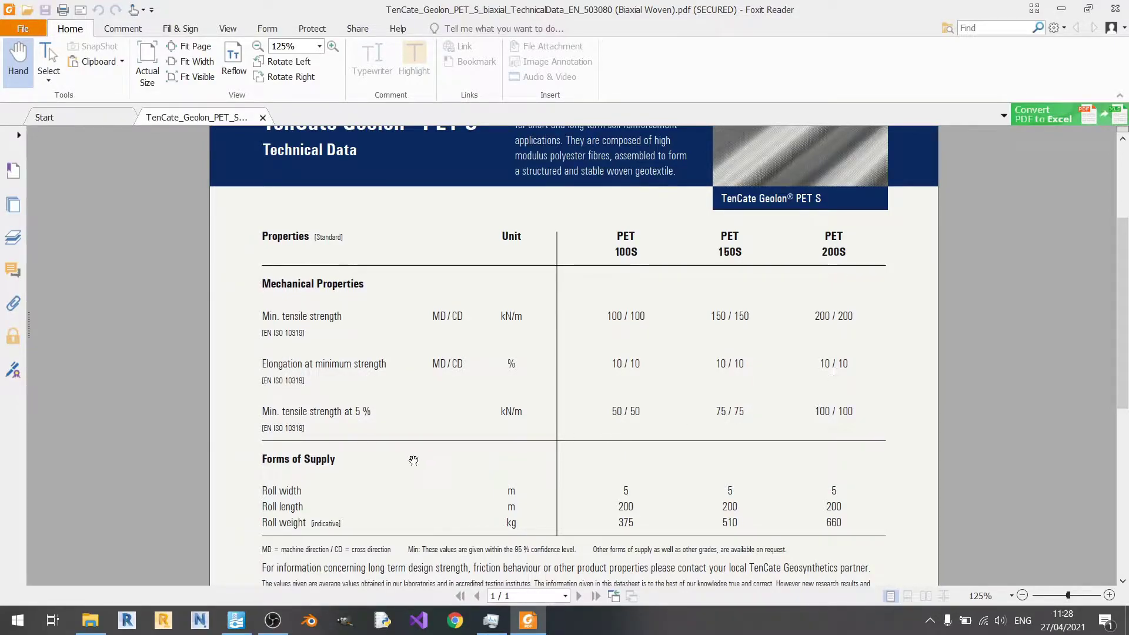
pyautogui.click(235, 620)
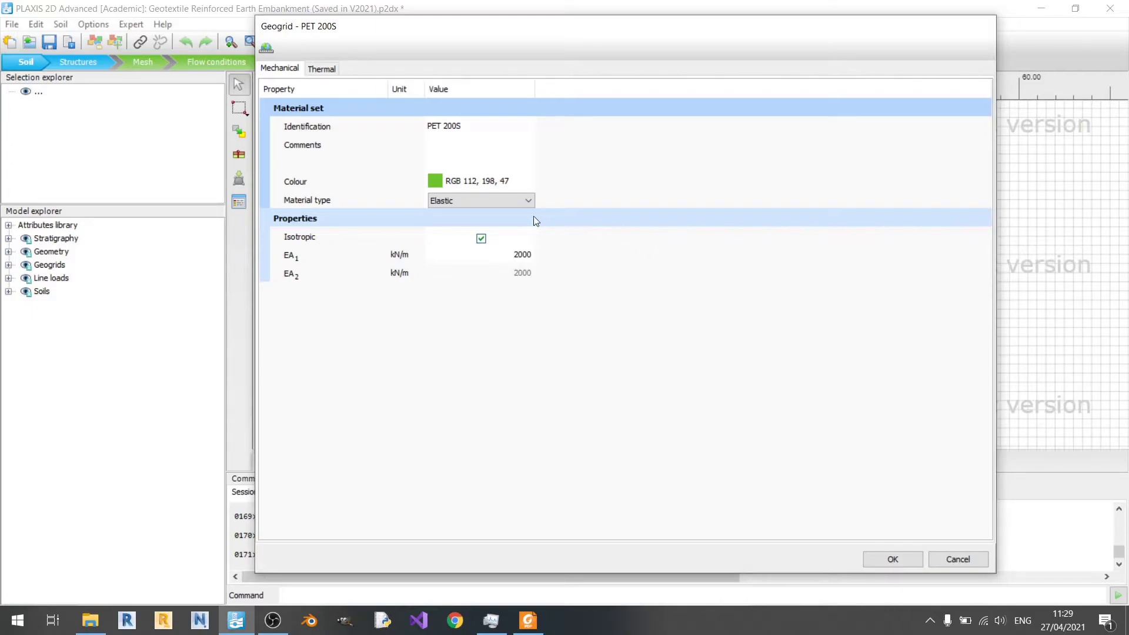
pyautogui.click(512, 204)
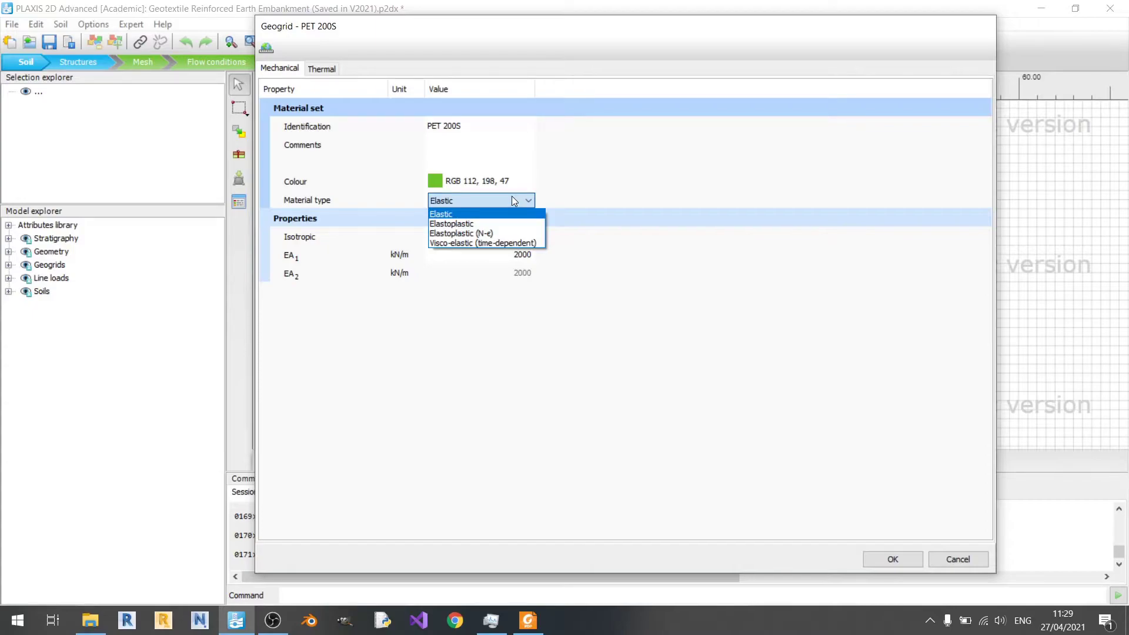
pyautogui.click(512, 198)
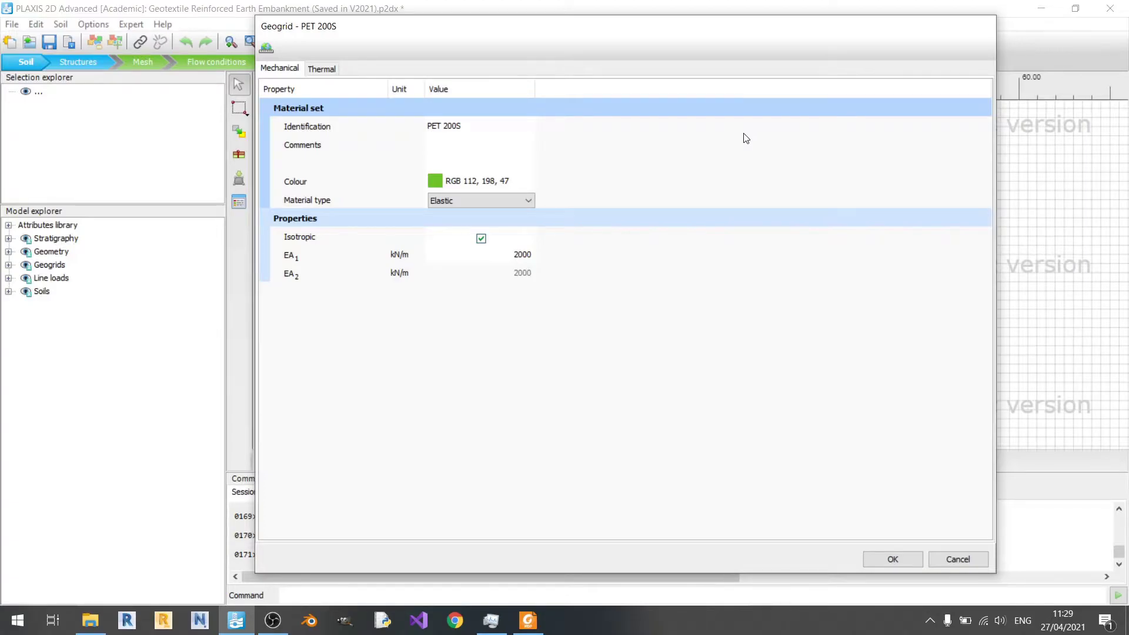
# Close the PET 200S settings and open Embankment Fill from the Soil and interfaces material sets
pyautogui.click(887, 560)
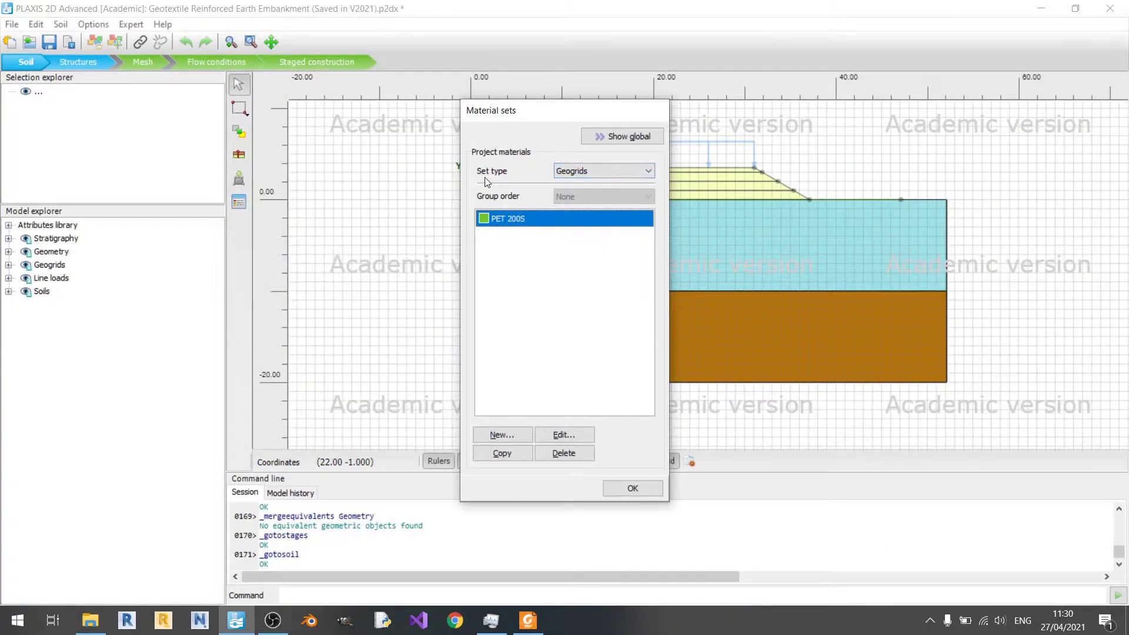
pyautogui.click(601, 172)
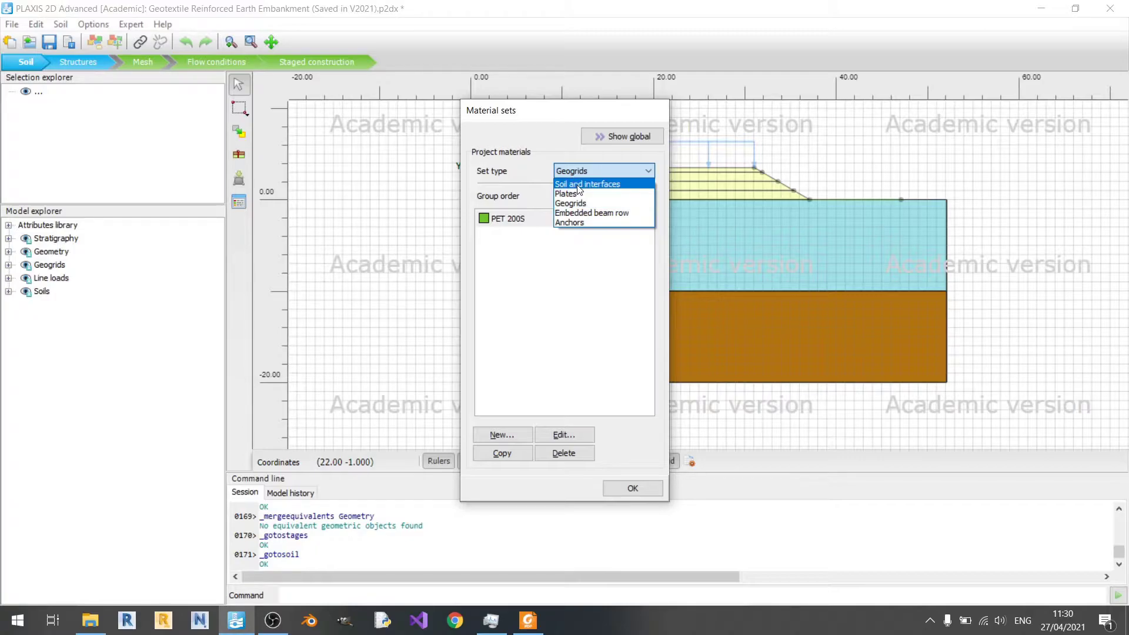
pyautogui.click(578, 187)
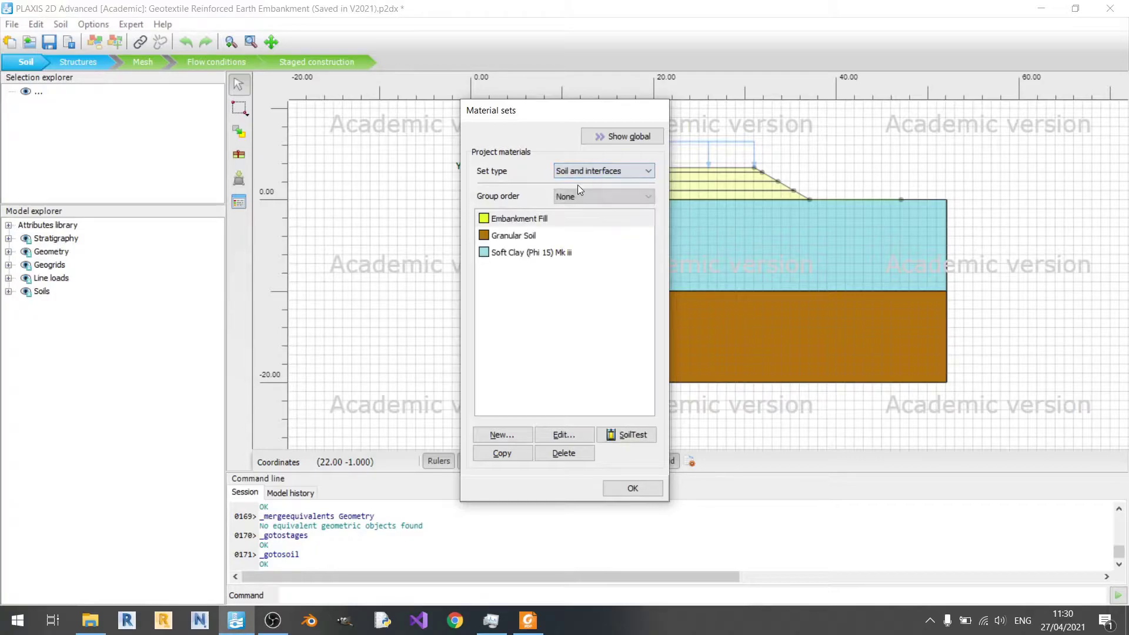
pyautogui.doubleClick(553, 219)
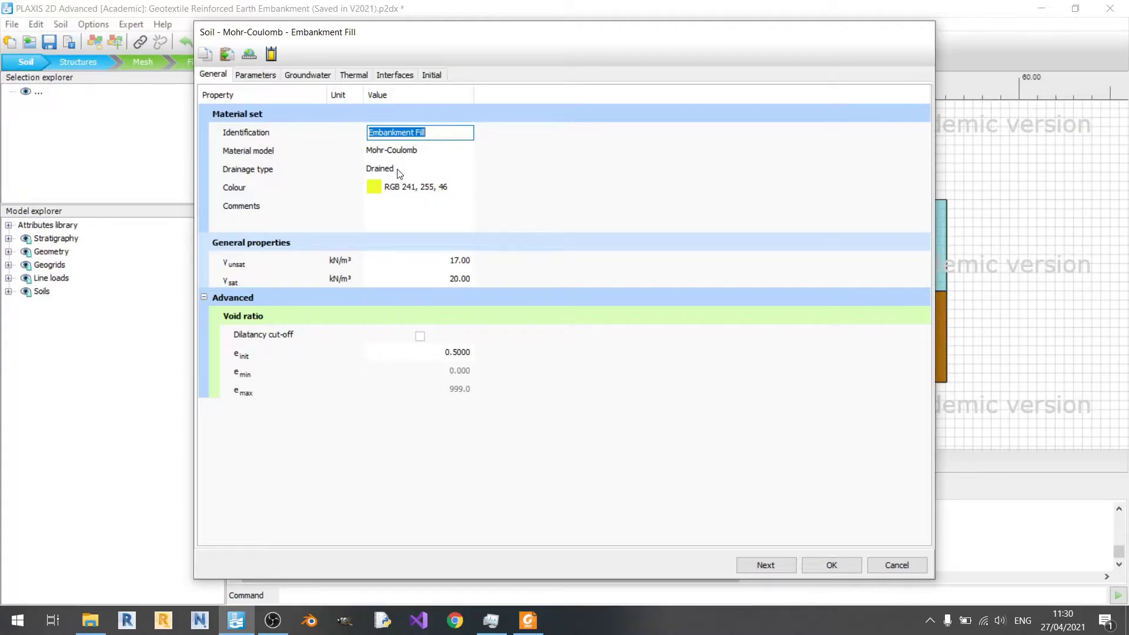
pyautogui.click(418, 147)
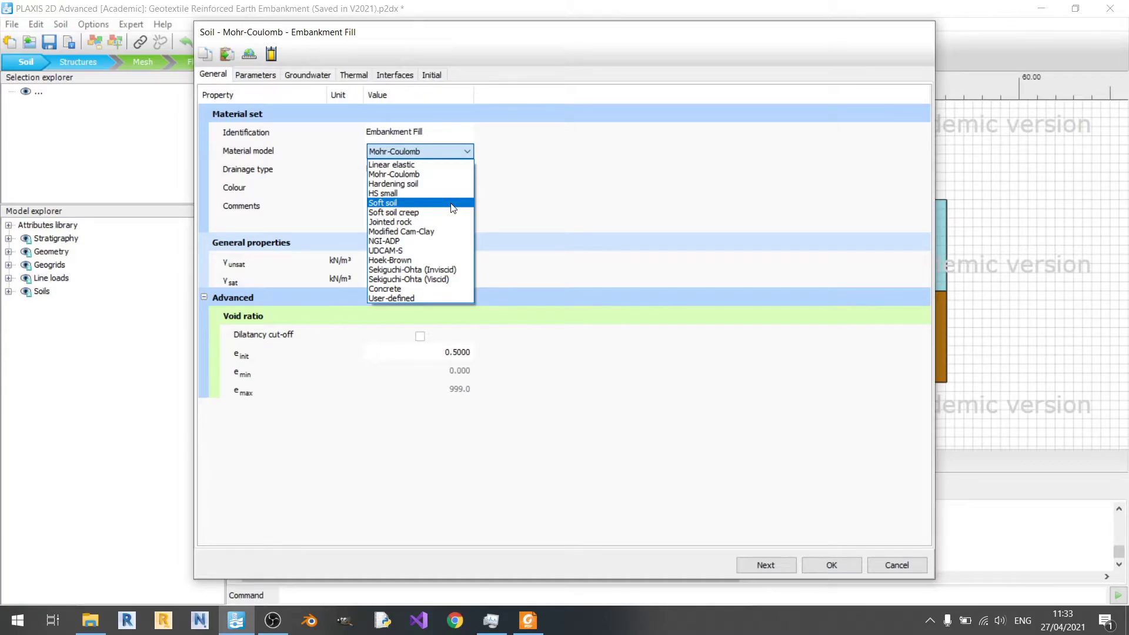
# Keep Embankment Fill on the Mohr-Coulomb model and review its drainage type choices
pyautogui.click(569, 174)
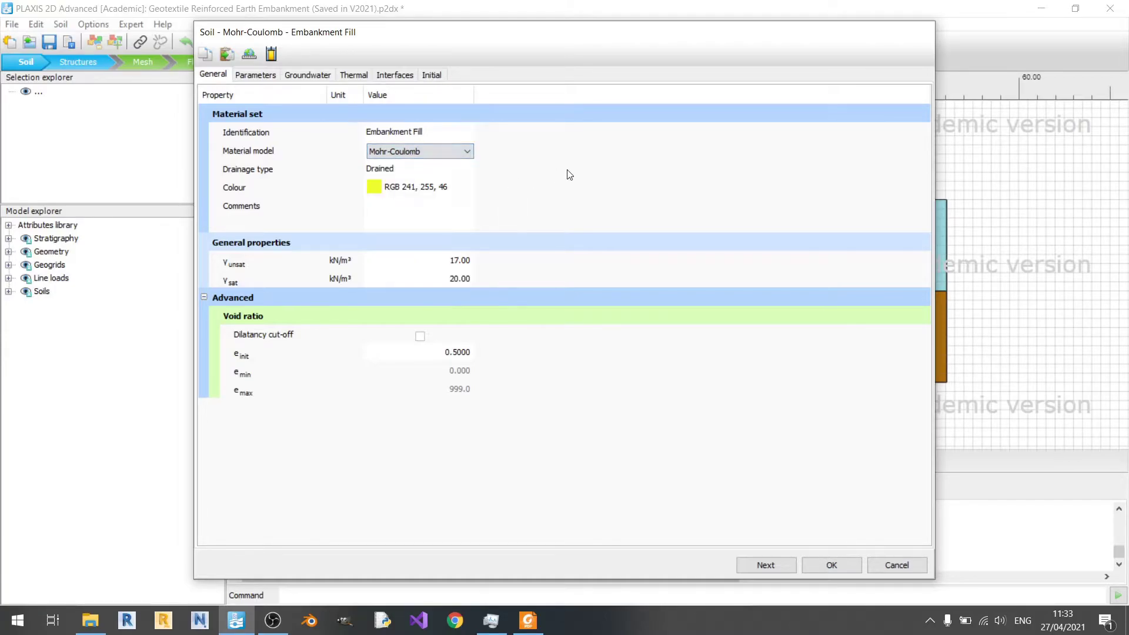
pyautogui.click(264, 171)
pyautogui.click(414, 174)
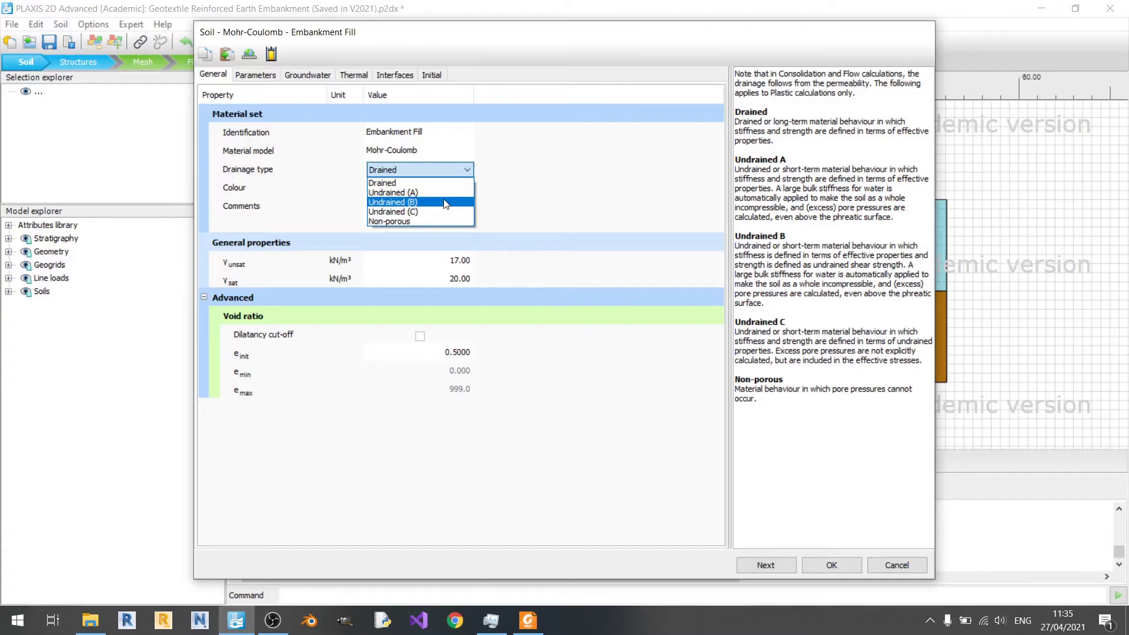
# Switch Embankment Fill's material model to Soft soil, keeping the drainage type Drained
pyautogui.click(448, 182)
pyautogui.click(448, 152)
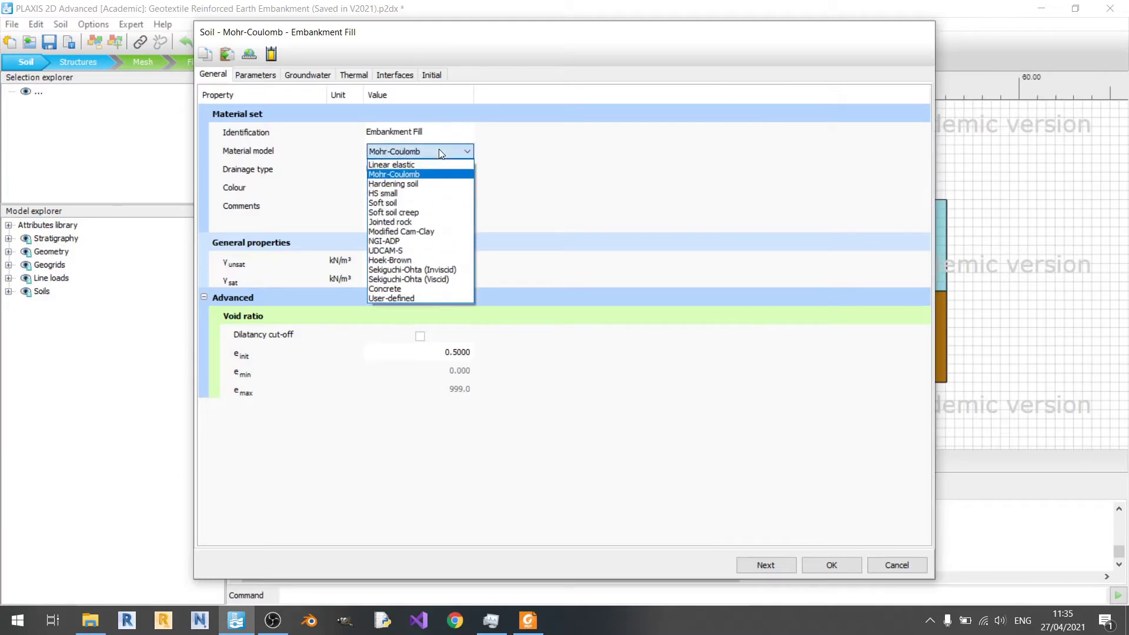
pyautogui.click(407, 203)
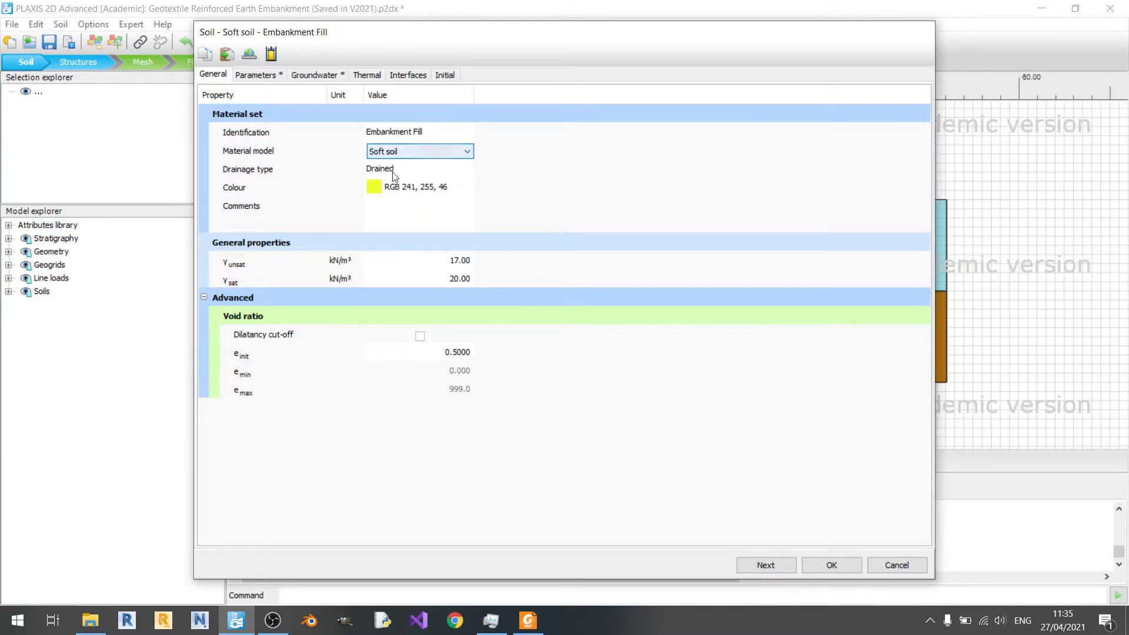
pyautogui.click(393, 170)
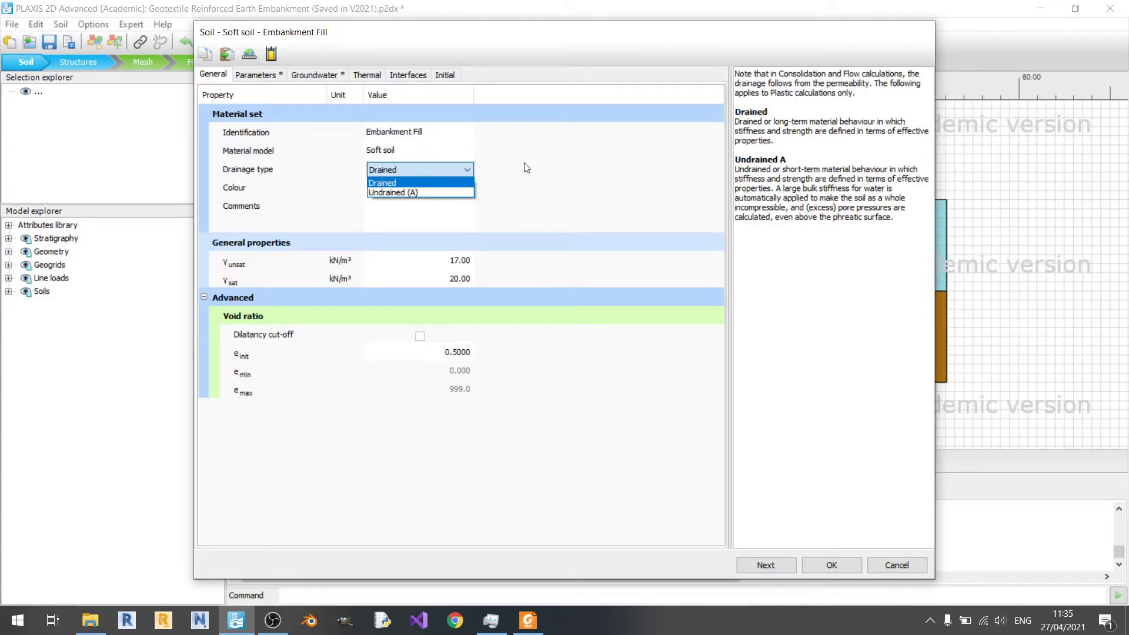
pyautogui.click(546, 163)
pyautogui.click(408, 148)
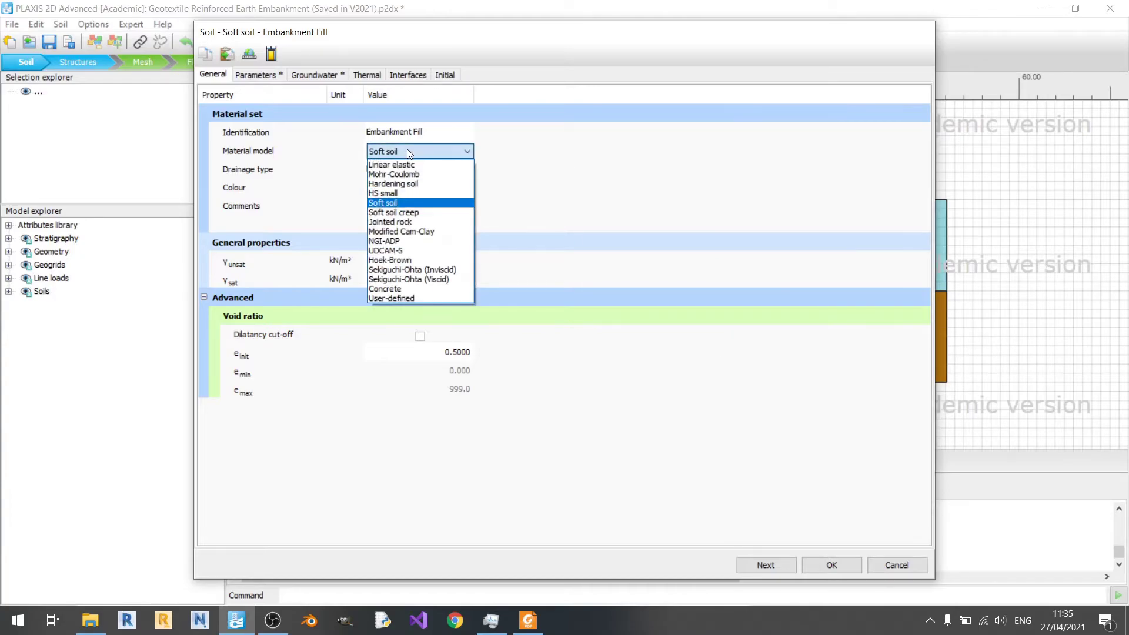
# Return Embankment Fill to Mohr-Coulomb and keep Drained as the drainage type
pyautogui.click(411, 175)
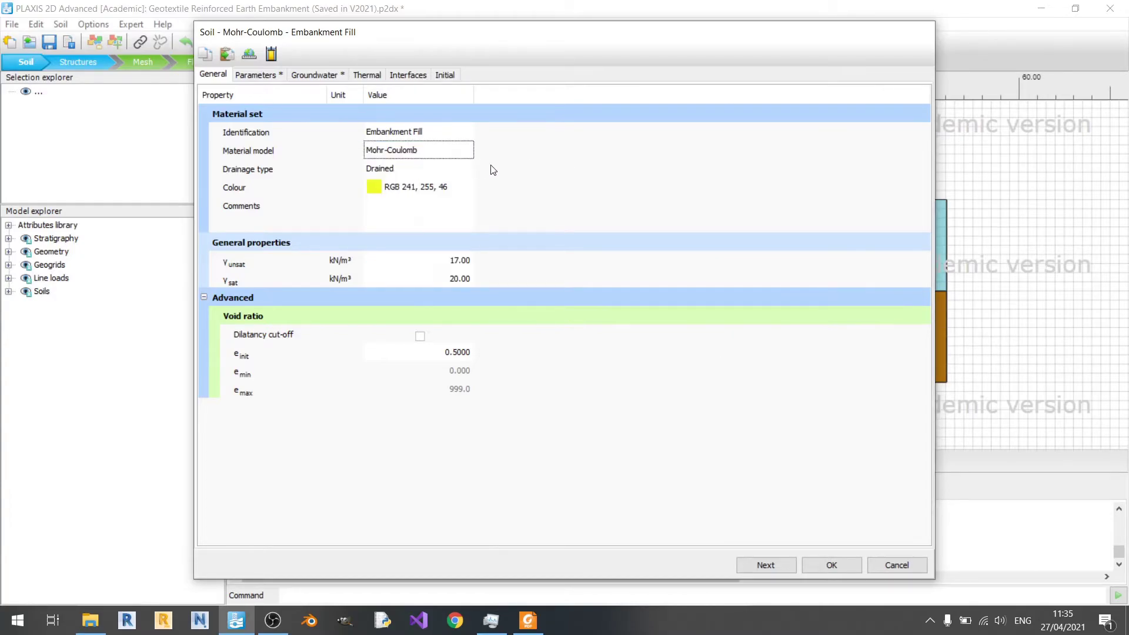
pyautogui.click(434, 169)
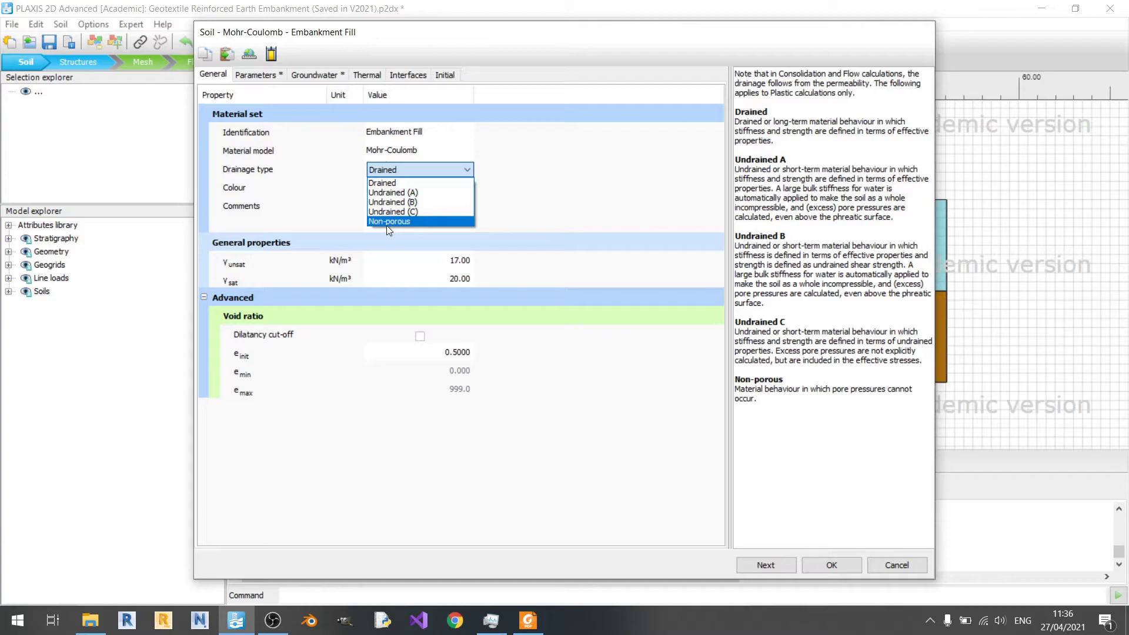
pyautogui.click(450, 168)
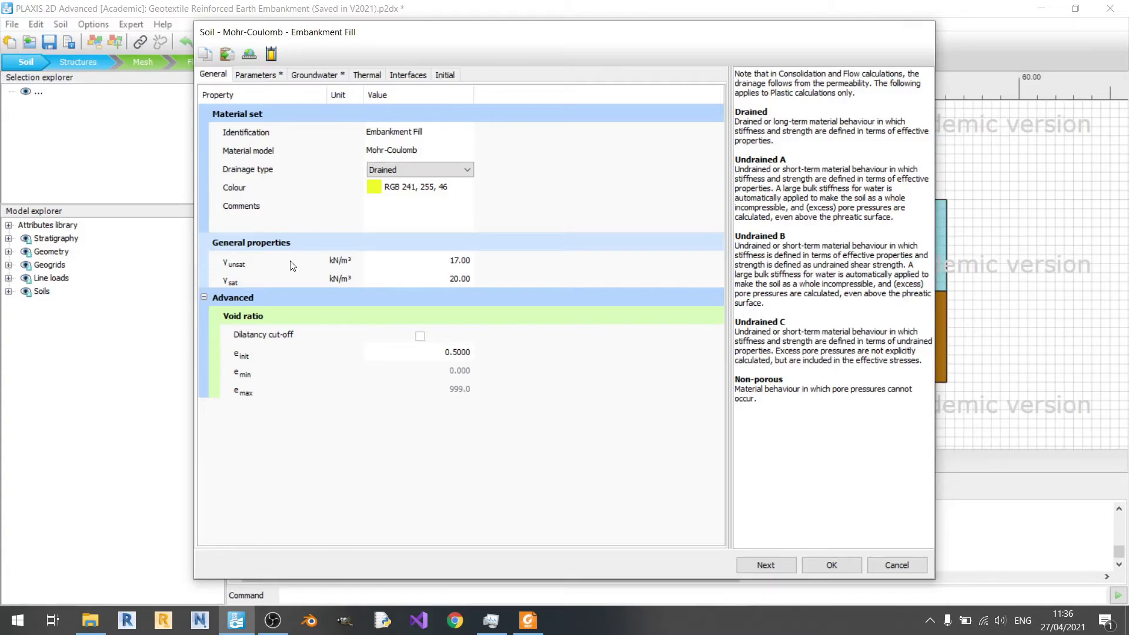
# Cancel the bad E' entry and reopen Embankment Fill's parameters showing E' 10.00E3 kN/m² and ν' 0.2000
pyautogui.click(280, 77)
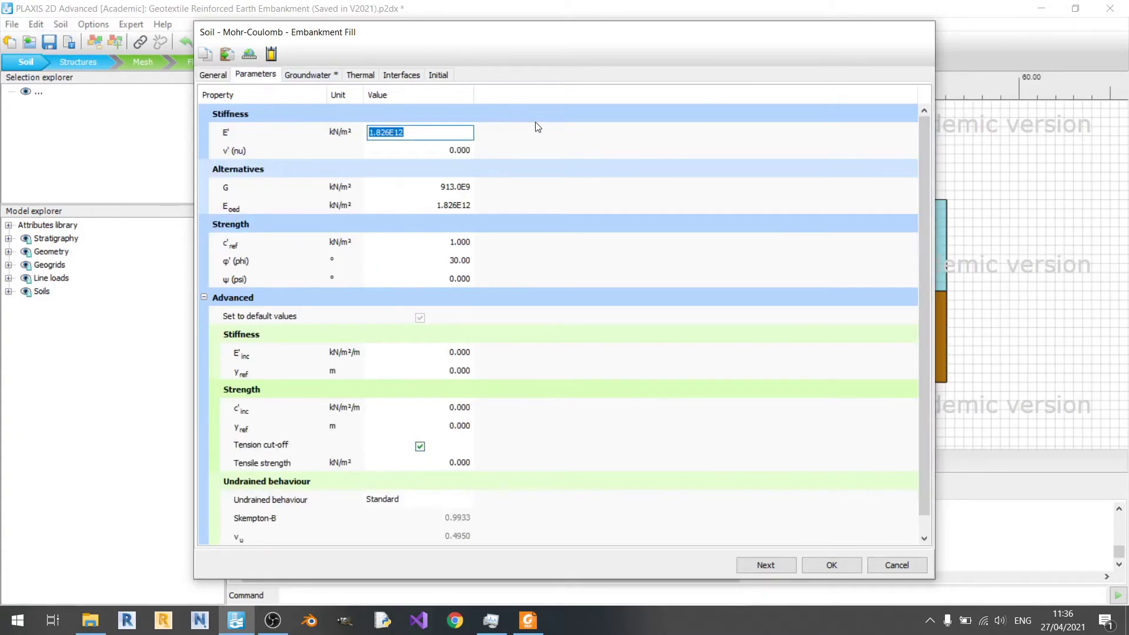
pyautogui.press('Escape')
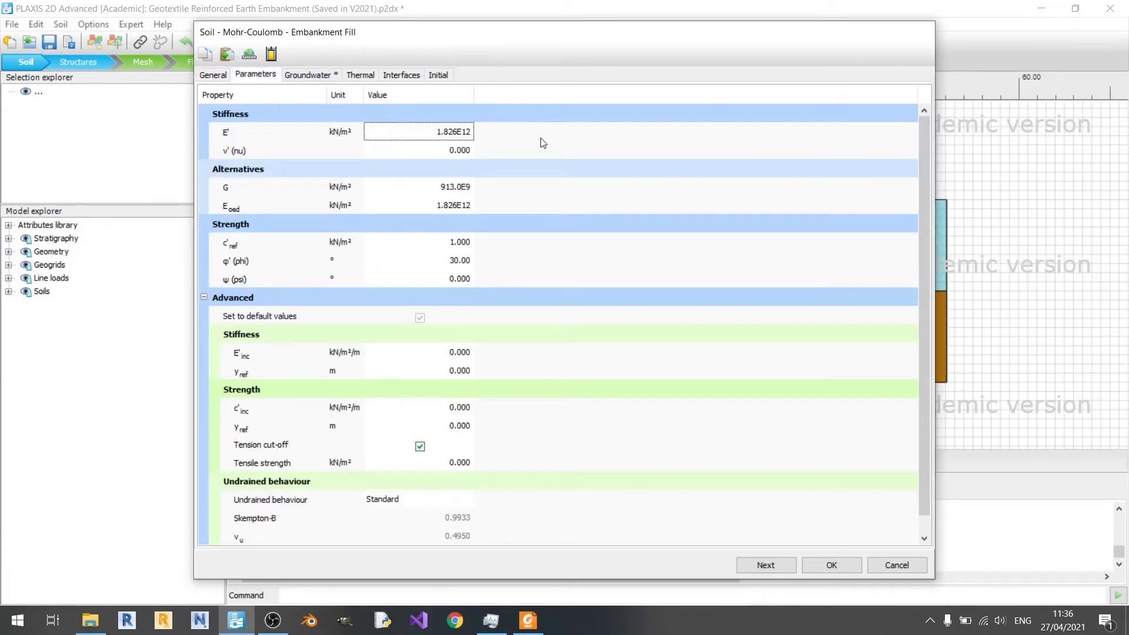
pyautogui.click(890, 566)
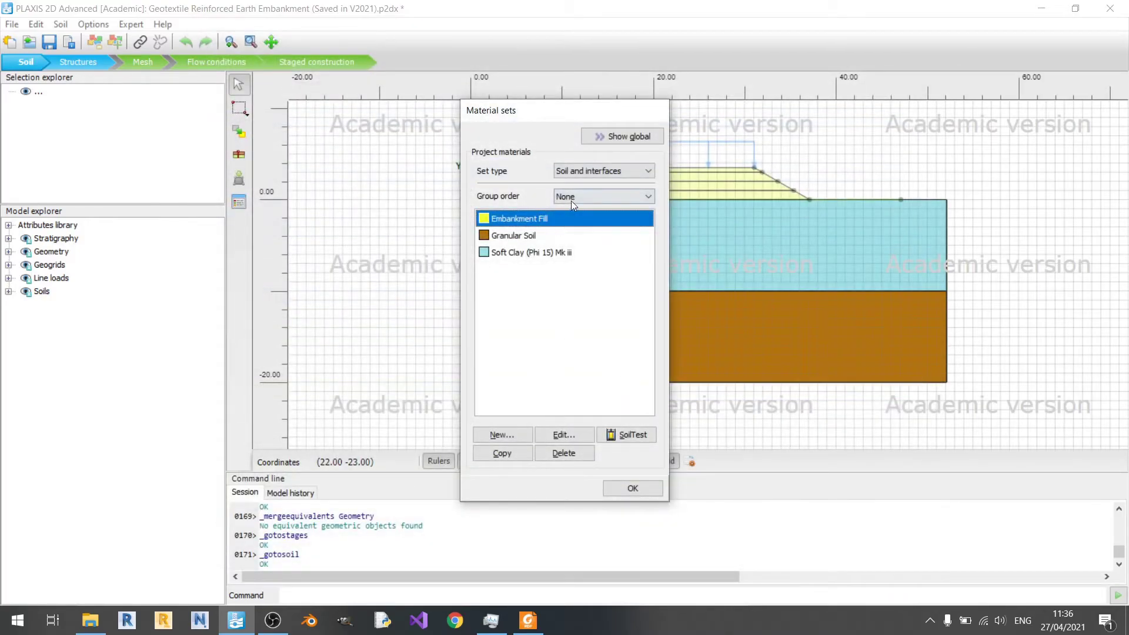
pyautogui.doubleClick(555, 225)
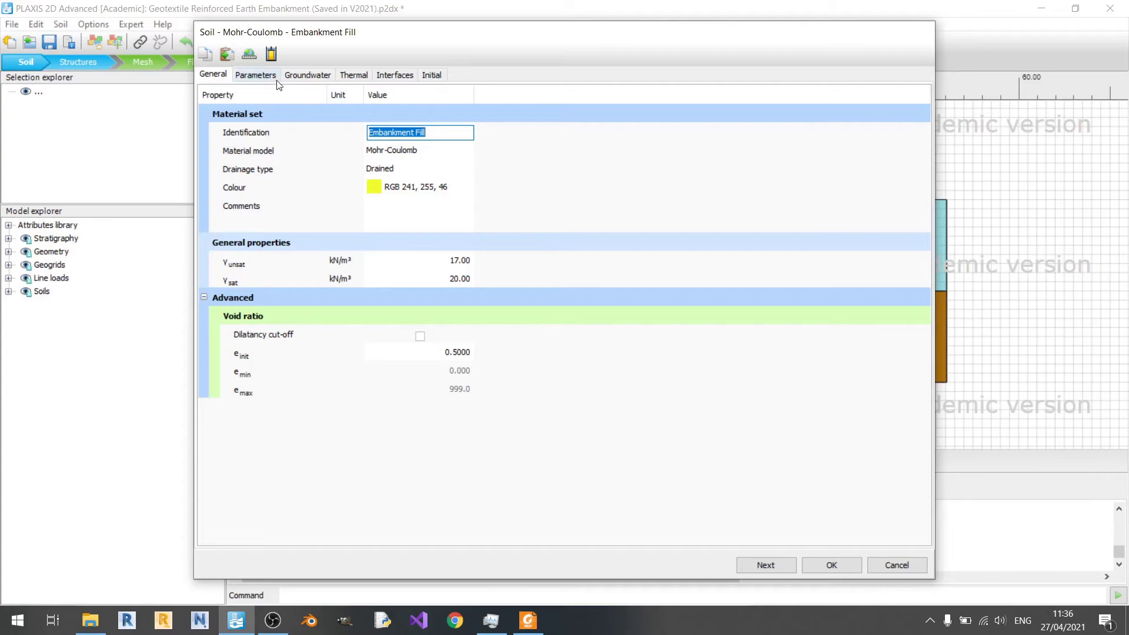
pyautogui.click(256, 77)
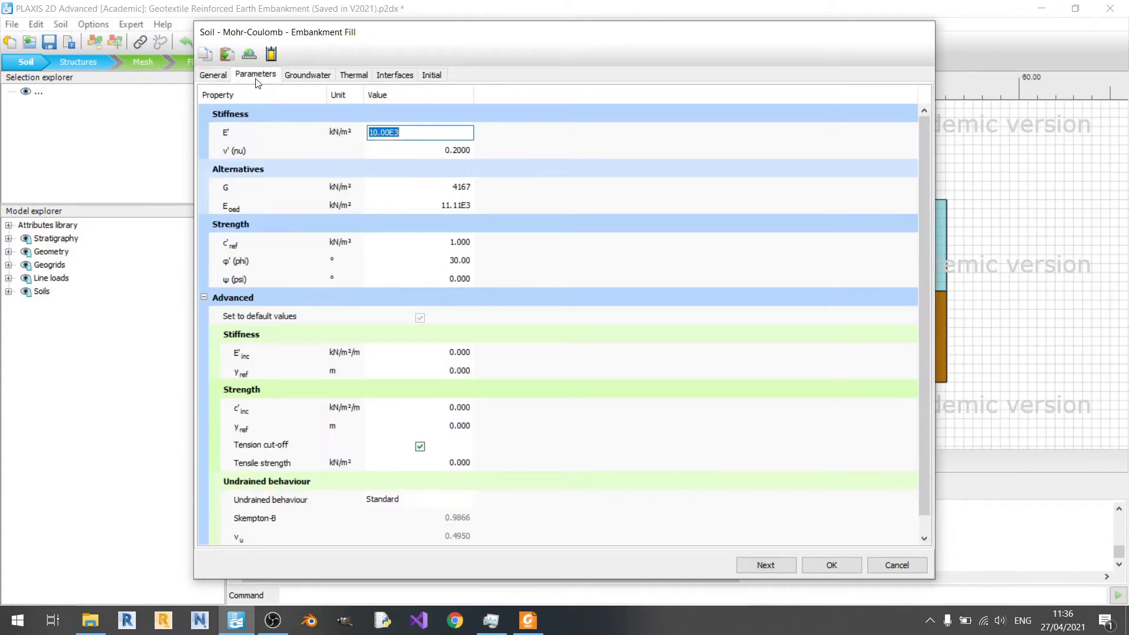
pyautogui.click(212, 76)
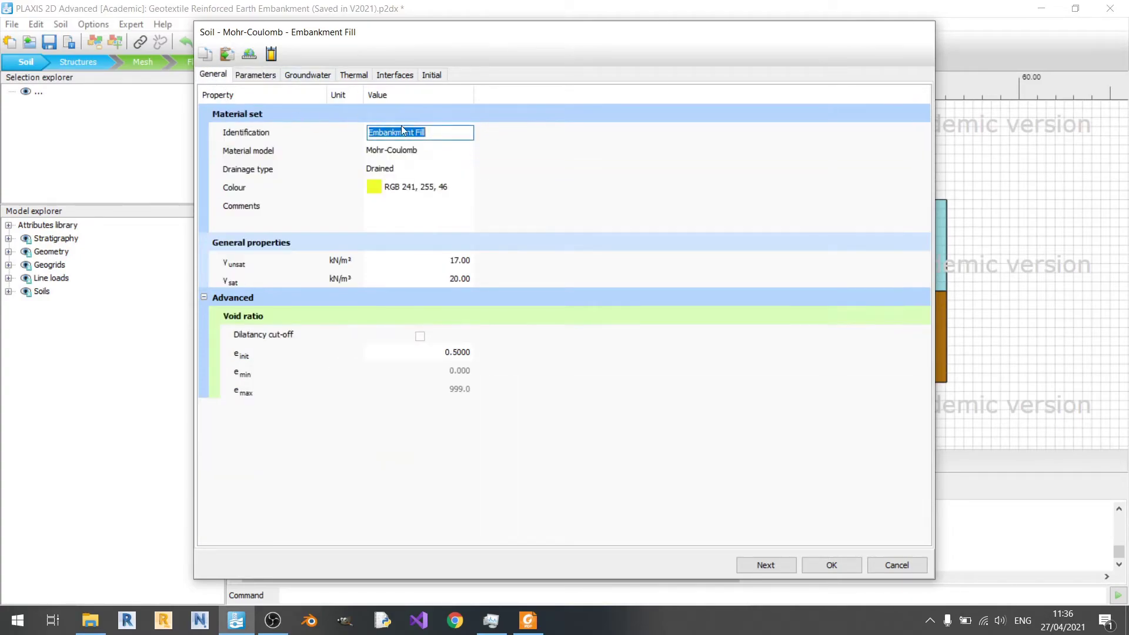
pyautogui.click(261, 75)
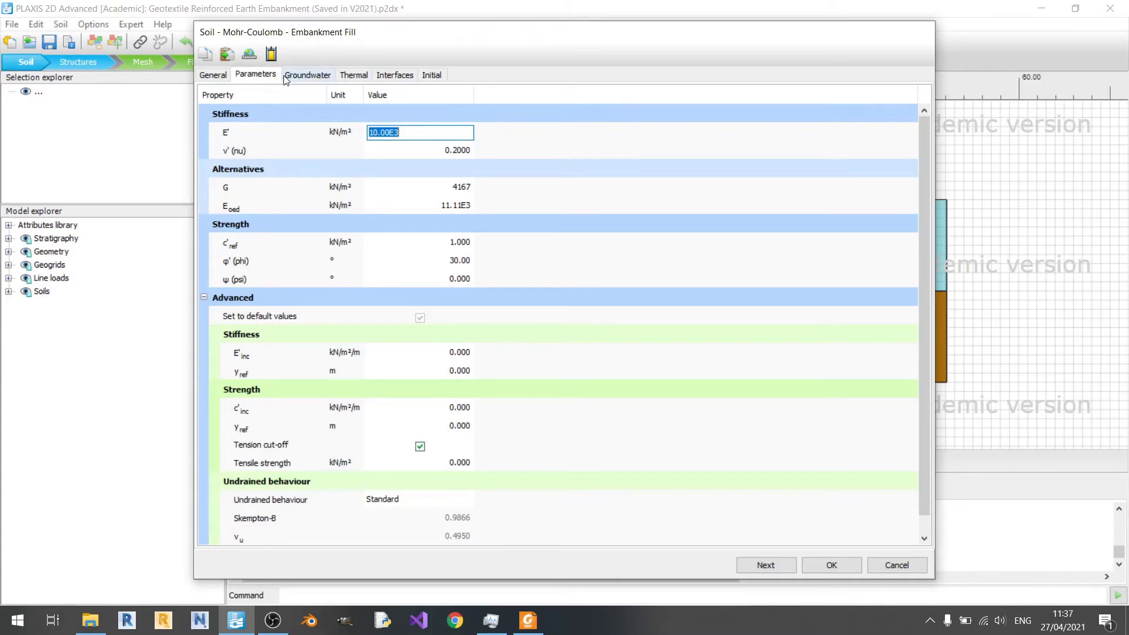
# Show Embankment Fill's groundwater properties and keep soil type Coarse, with kx and ky at 7.128 m/day
pyautogui.click(305, 76)
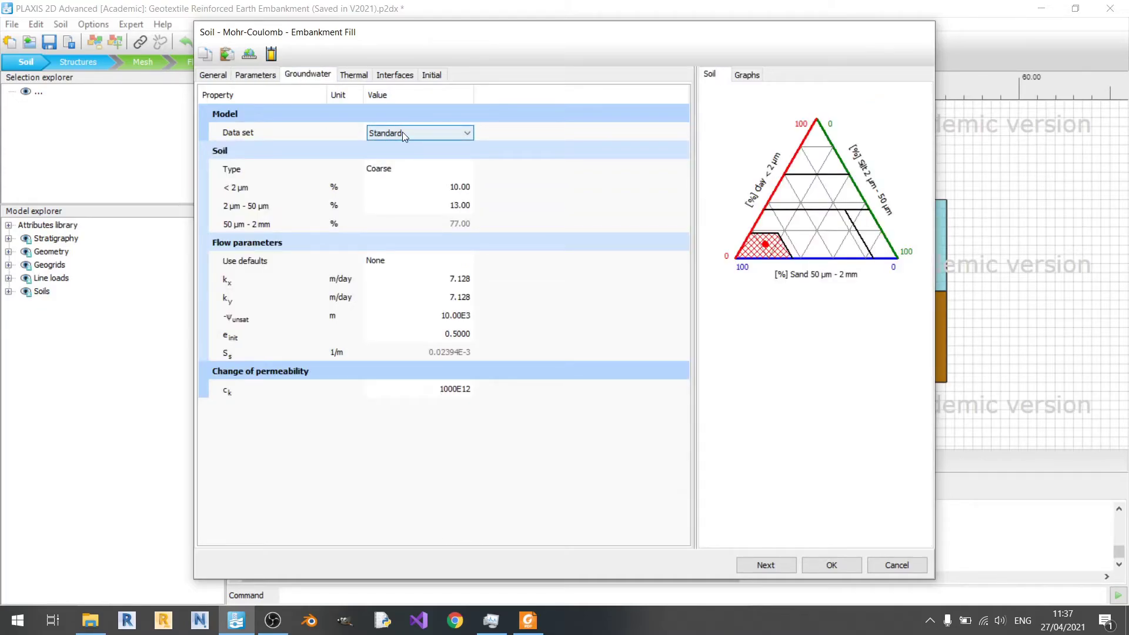
pyautogui.click(447, 165)
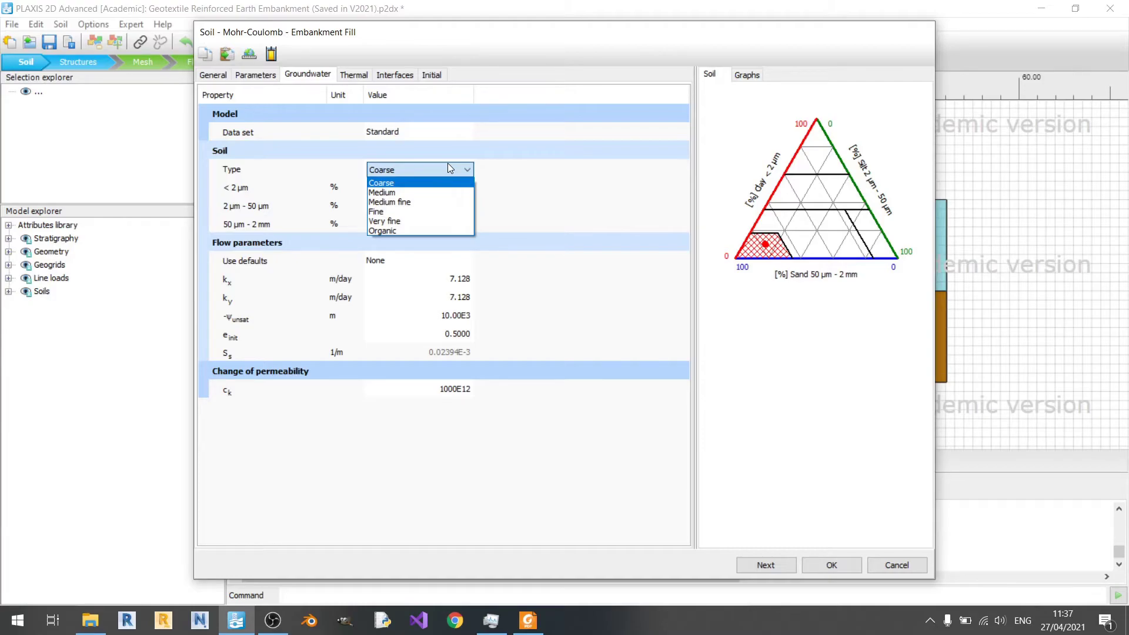
pyautogui.click(449, 168)
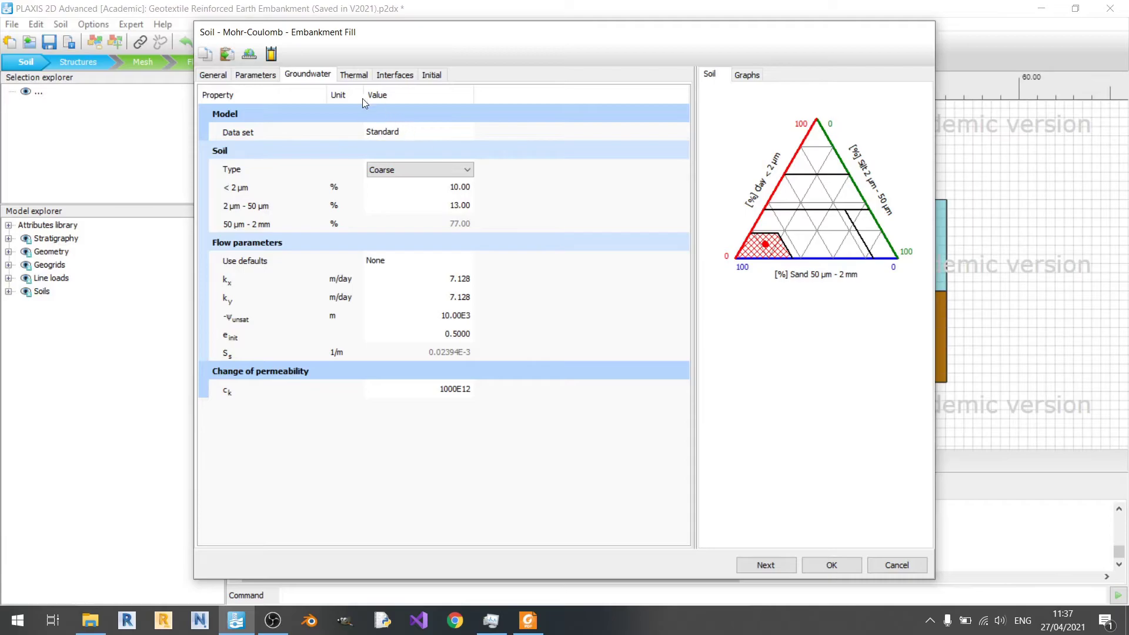
# Review Embankment Fill's Thermal, Interfaces and Initial K0 default settings
pyautogui.click(356, 76)
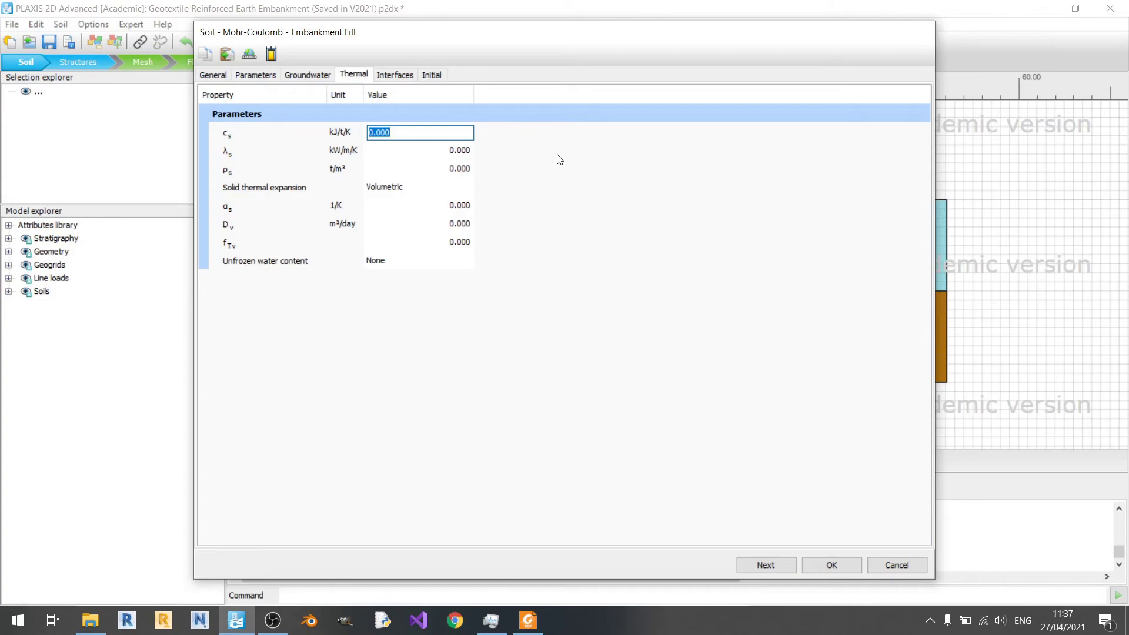
pyautogui.click(403, 74)
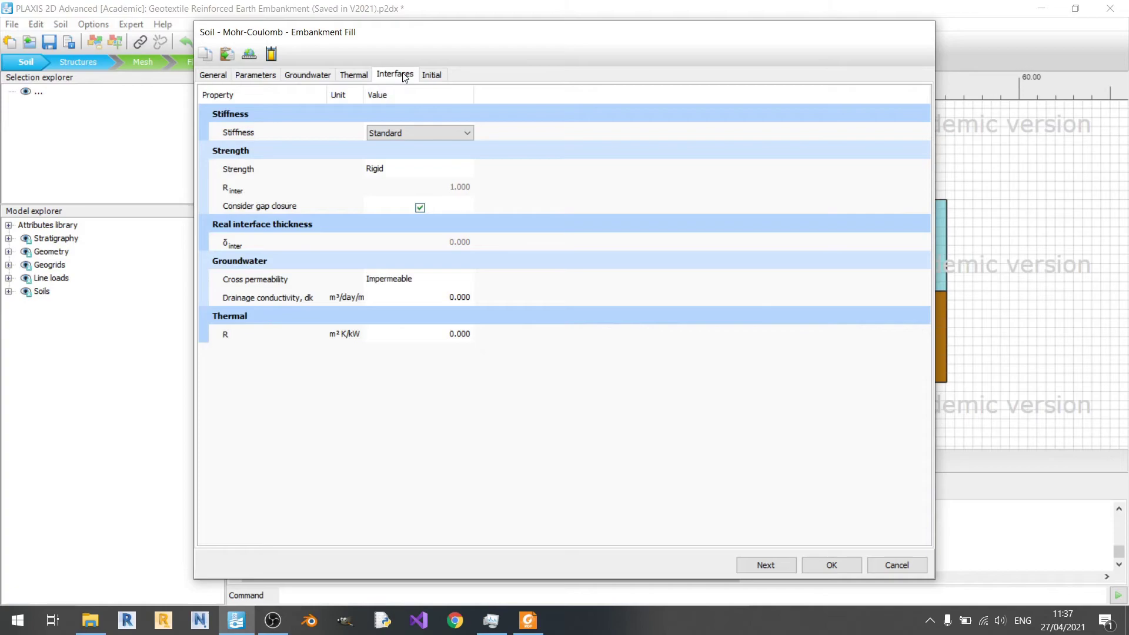
pyautogui.click(435, 80)
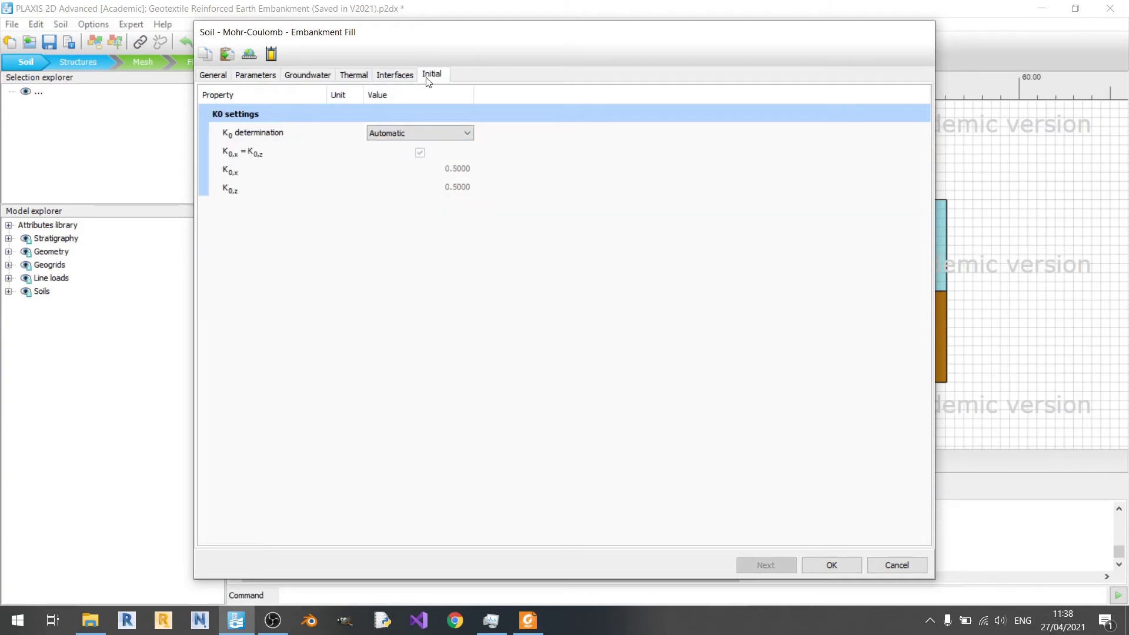
pyautogui.click(353, 73)
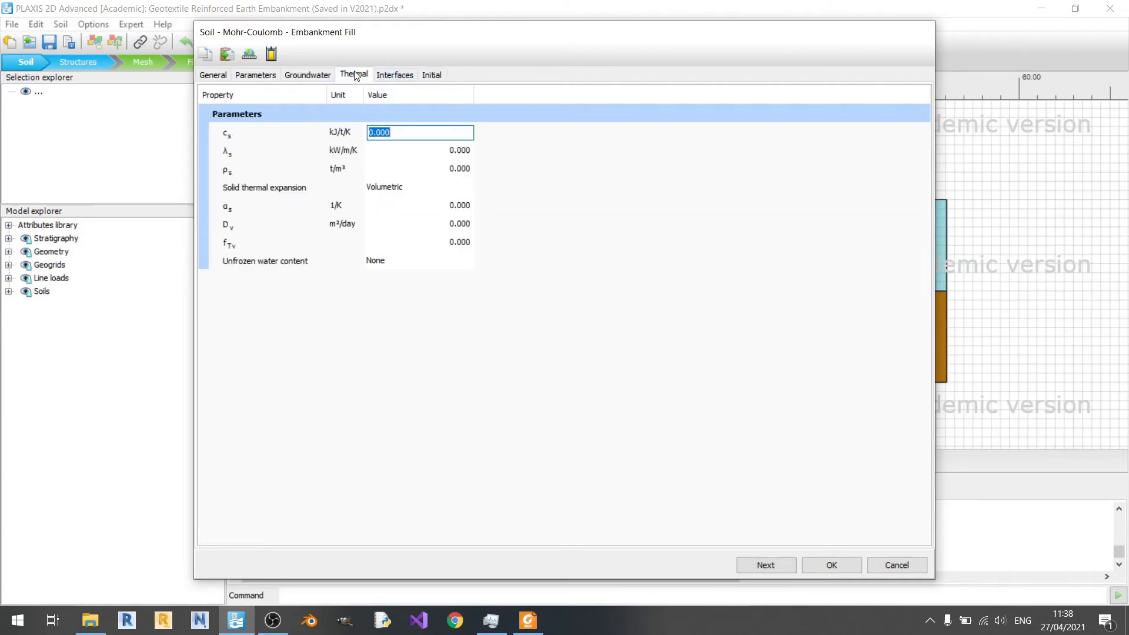
pyautogui.click(392, 76)
pyautogui.click(431, 74)
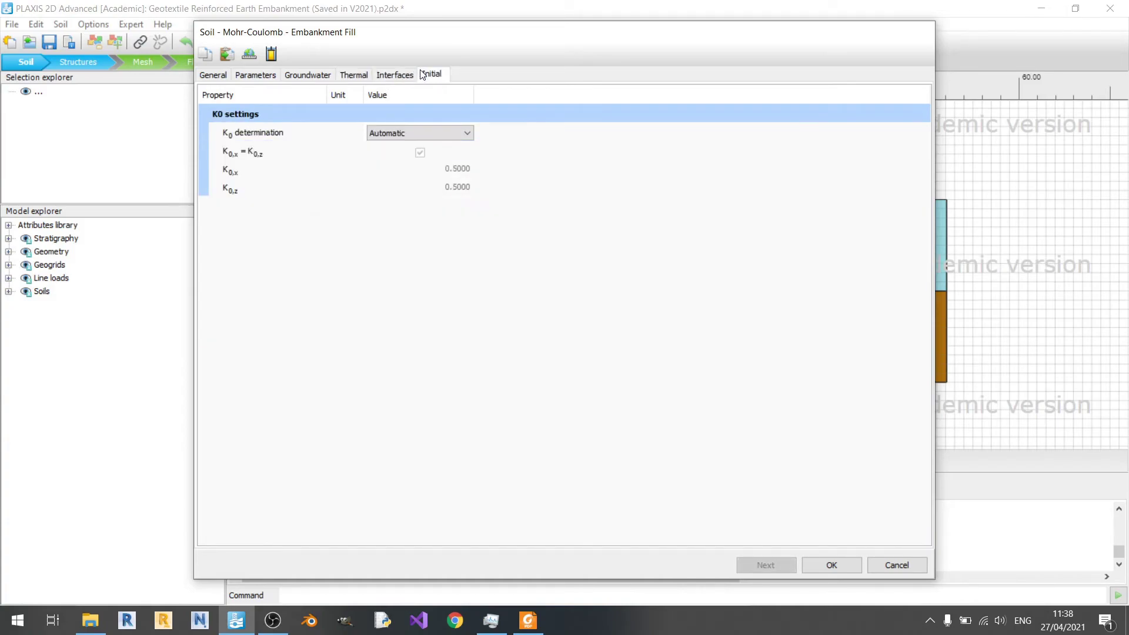
pyautogui.click(353, 77)
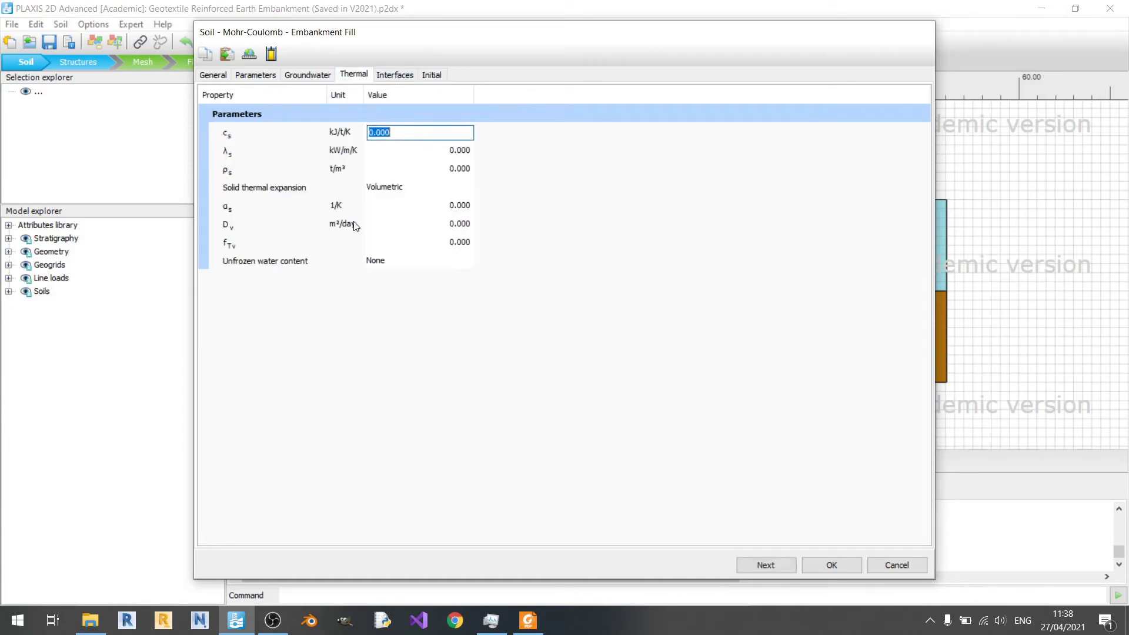
pyautogui.click(393, 77)
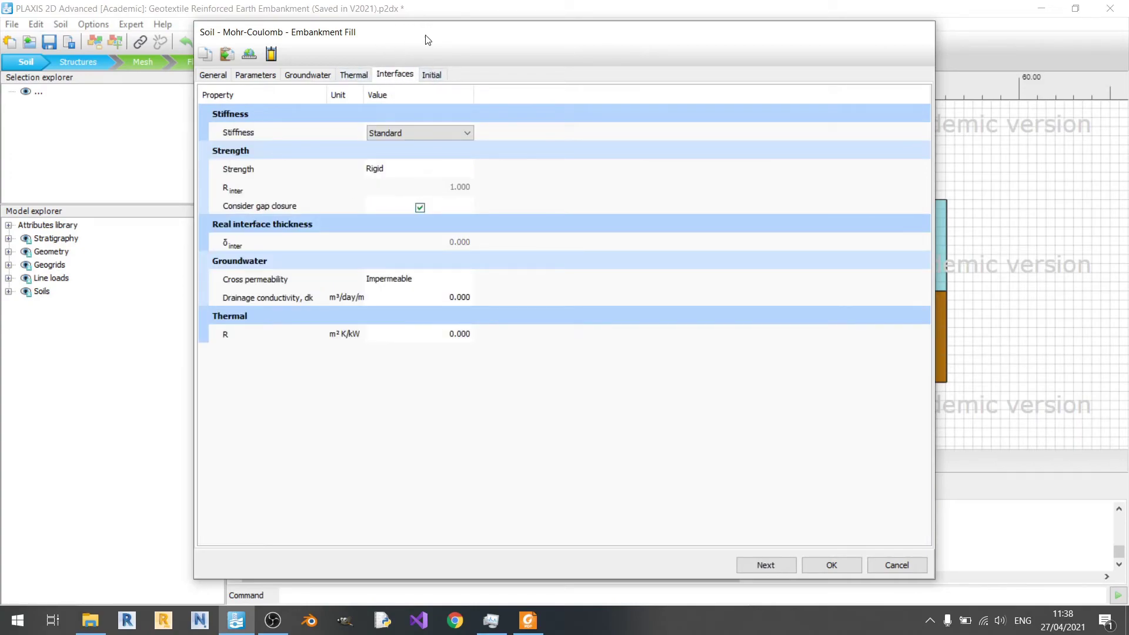
pyautogui.moveTo(430, 37); pyautogui.dragTo(447, 40)
pyautogui.click(439, 75)
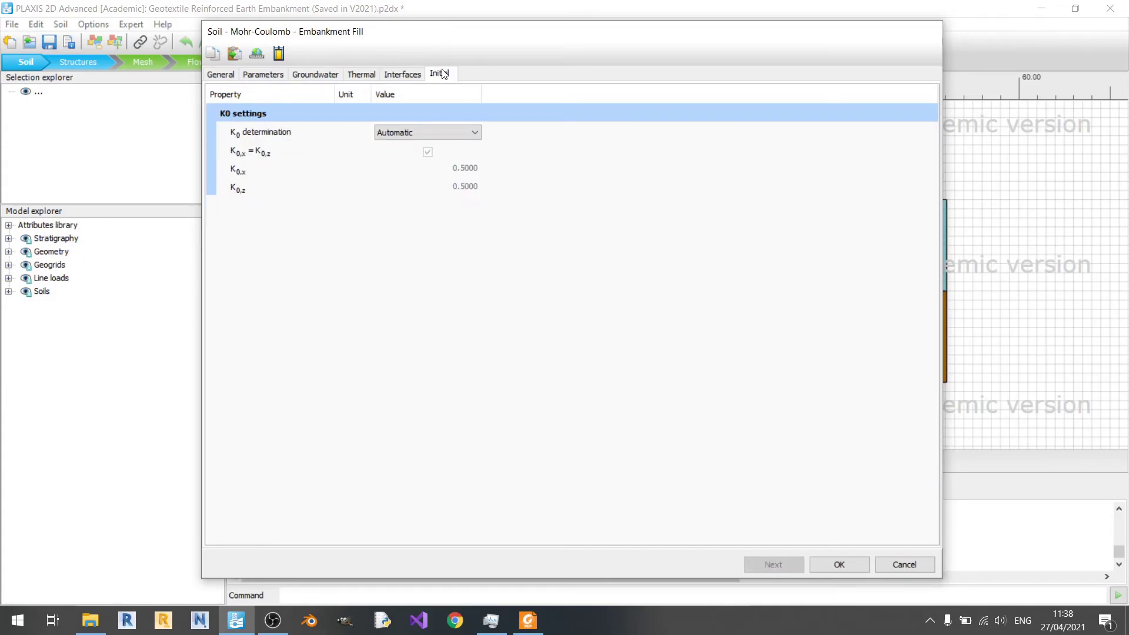
# Close Embankment Fill and give Granular Soil a stiffness E' of 50.00E3
pyautogui.click(842, 565)
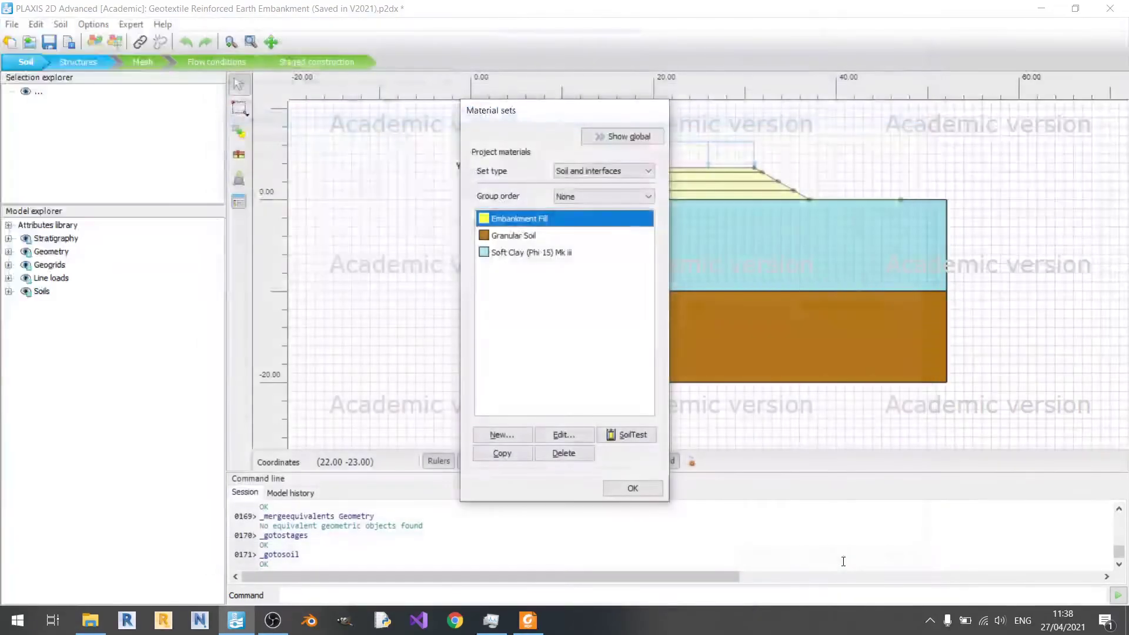
pyautogui.doubleClick(509, 235)
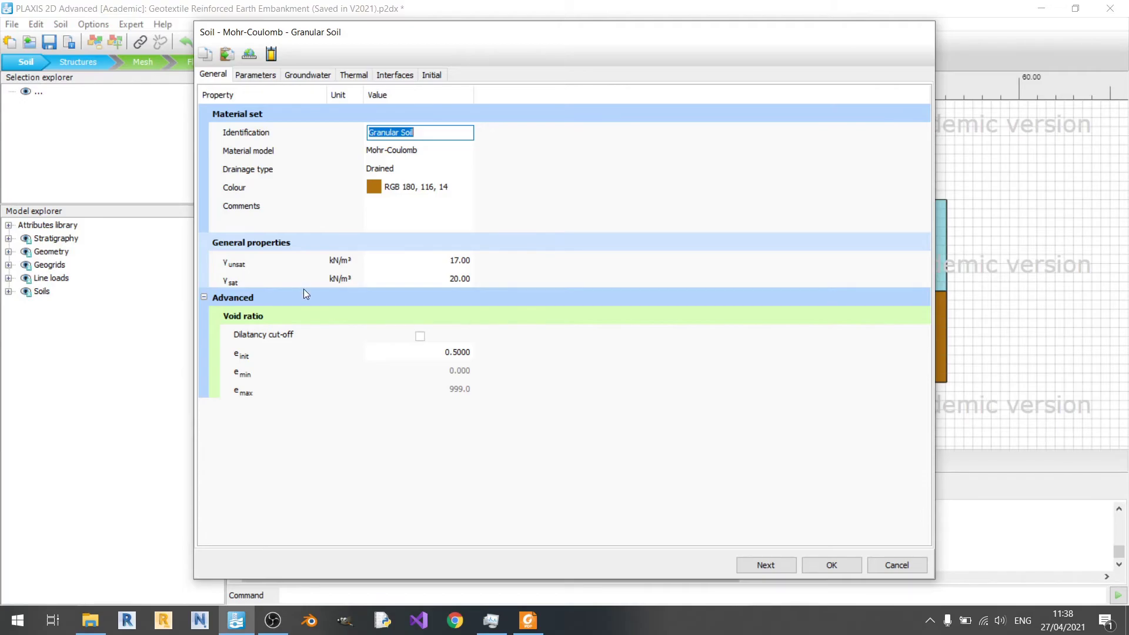
pyautogui.click(256, 75)
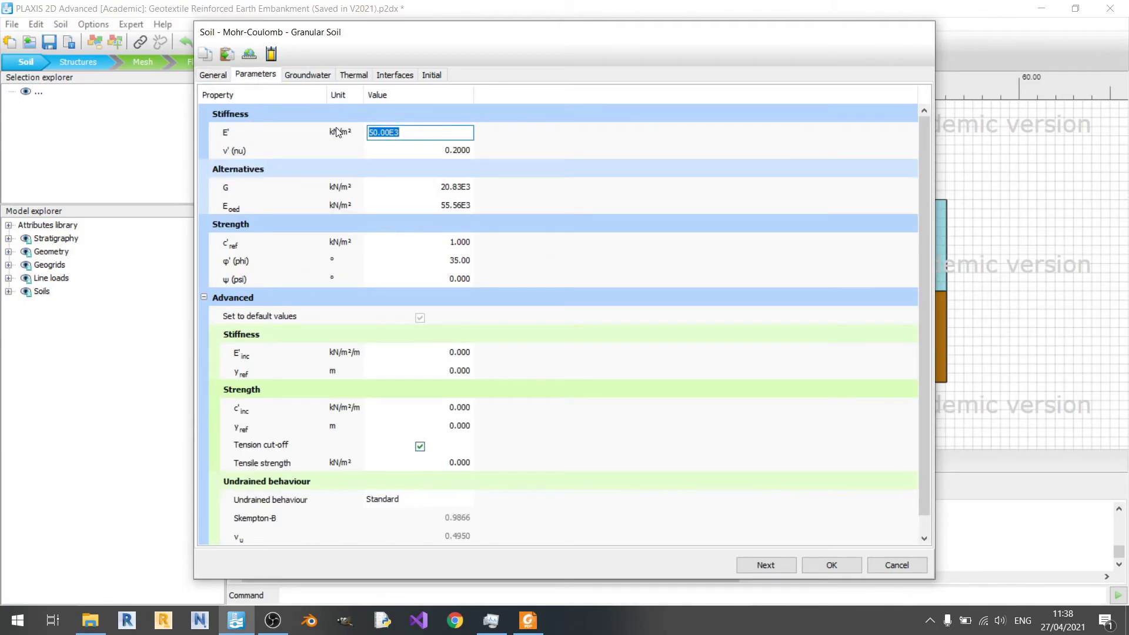
pyautogui.click(517, 135)
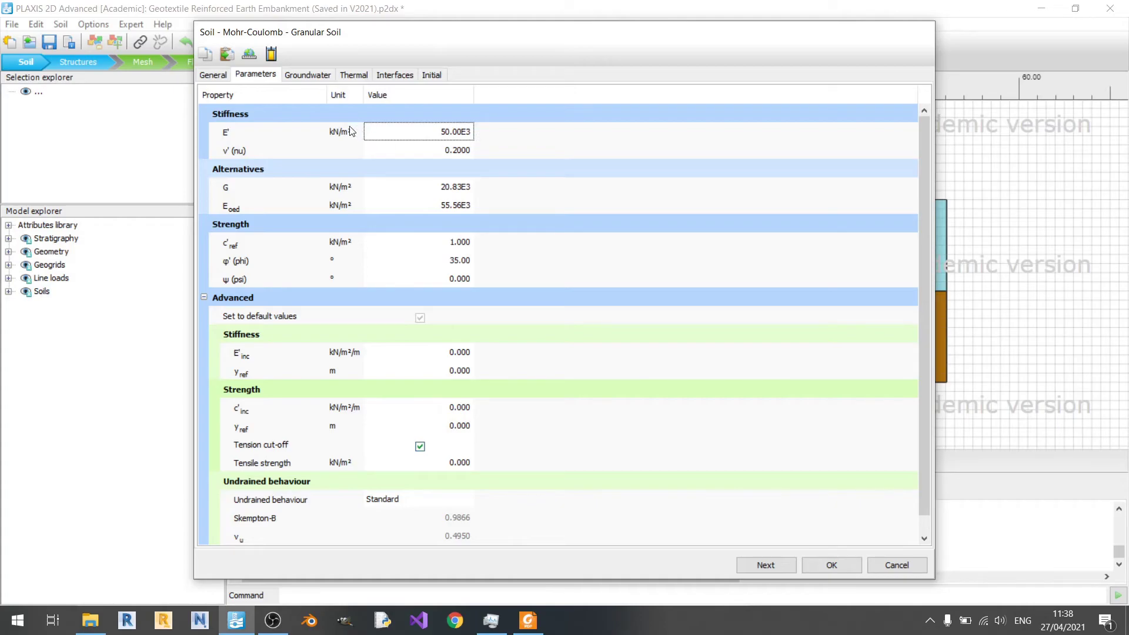
# Check Granular Soil's Groundwater, Thermal, Interfaces and Initial tabs, then confirm its settings
pyautogui.click(315, 75)
pyautogui.click(258, 77)
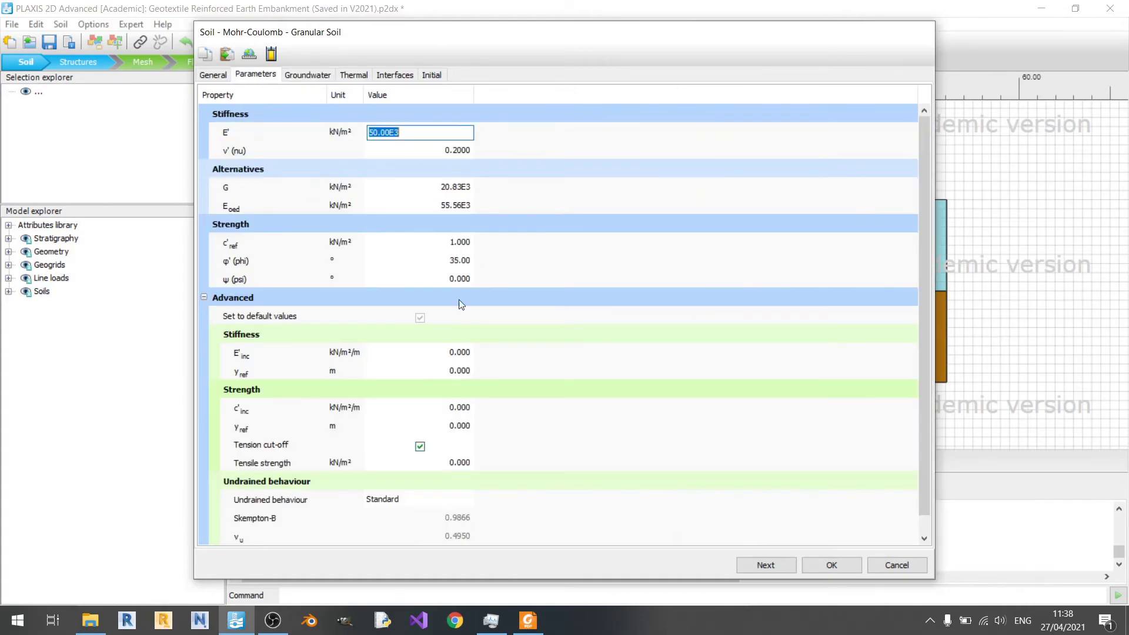
pyautogui.click(322, 78)
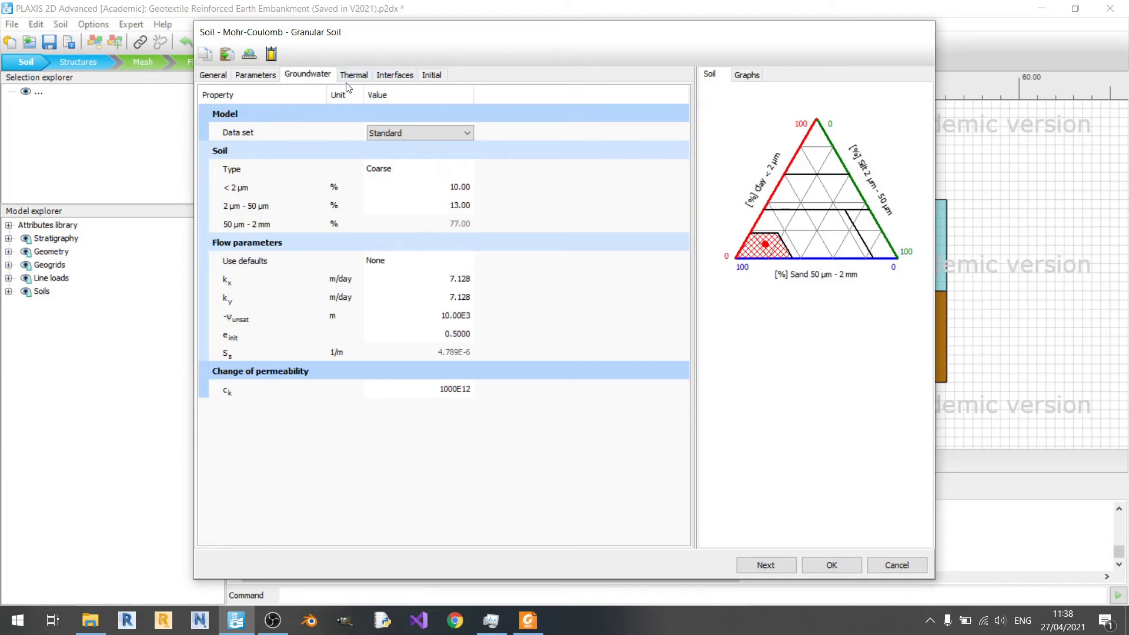
pyautogui.click(362, 81)
pyautogui.click(382, 76)
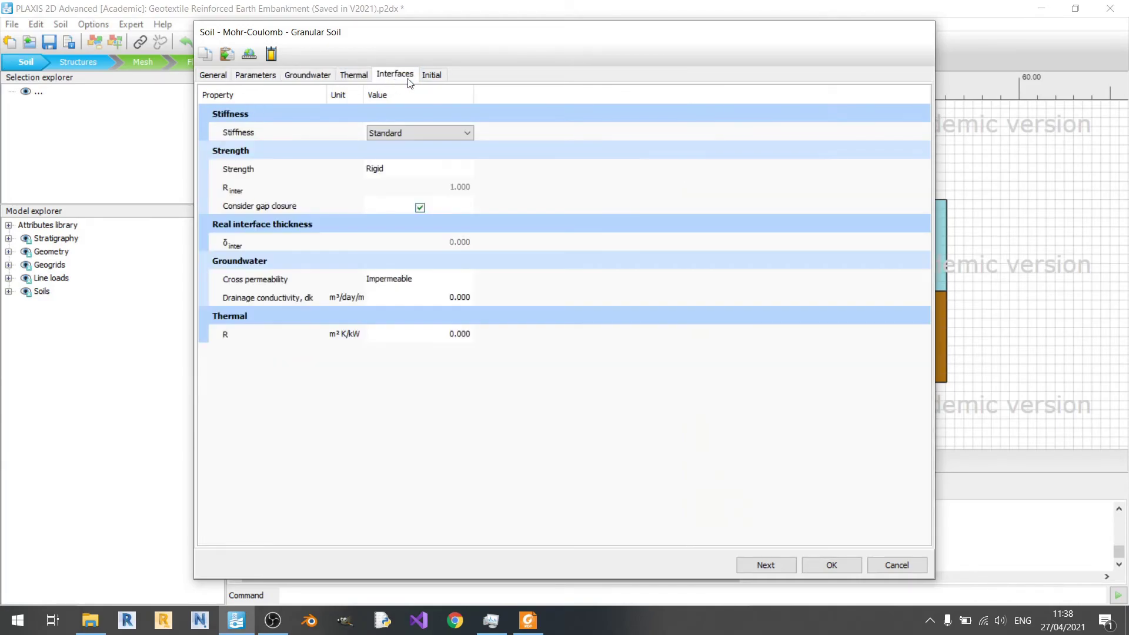
pyautogui.click(432, 75)
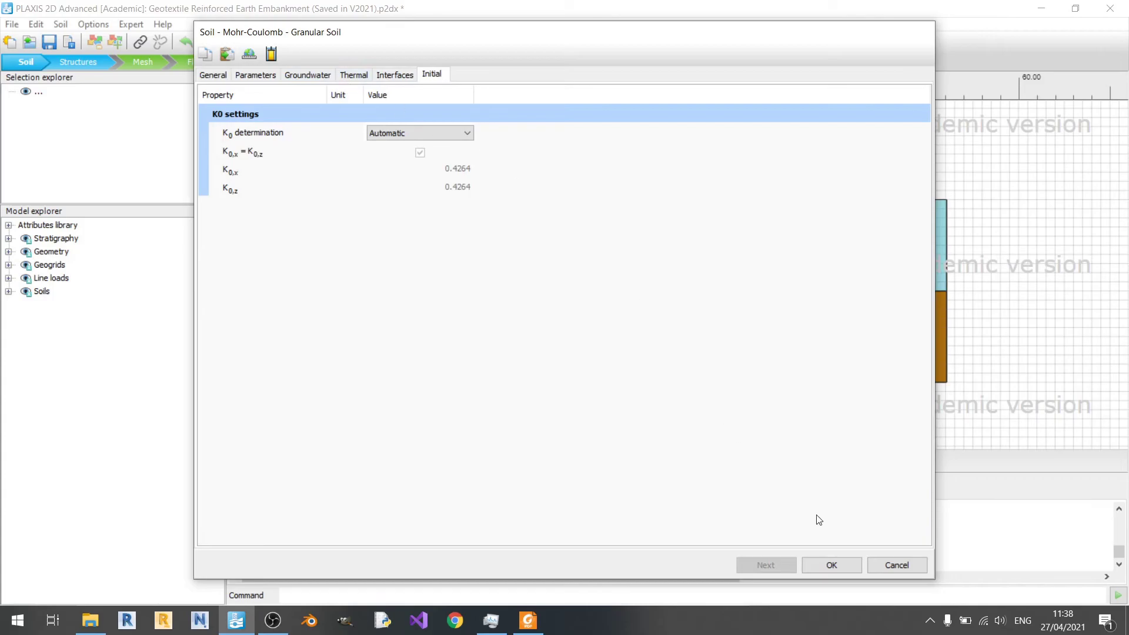
pyautogui.click(858, 562)
# Open the Soft Clay (Phi 15) Mk iii set, keeping Undrained (A) drainage and γsat 14.70
pyautogui.click(513, 257)
pyautogui.doubleClick(512, 257)
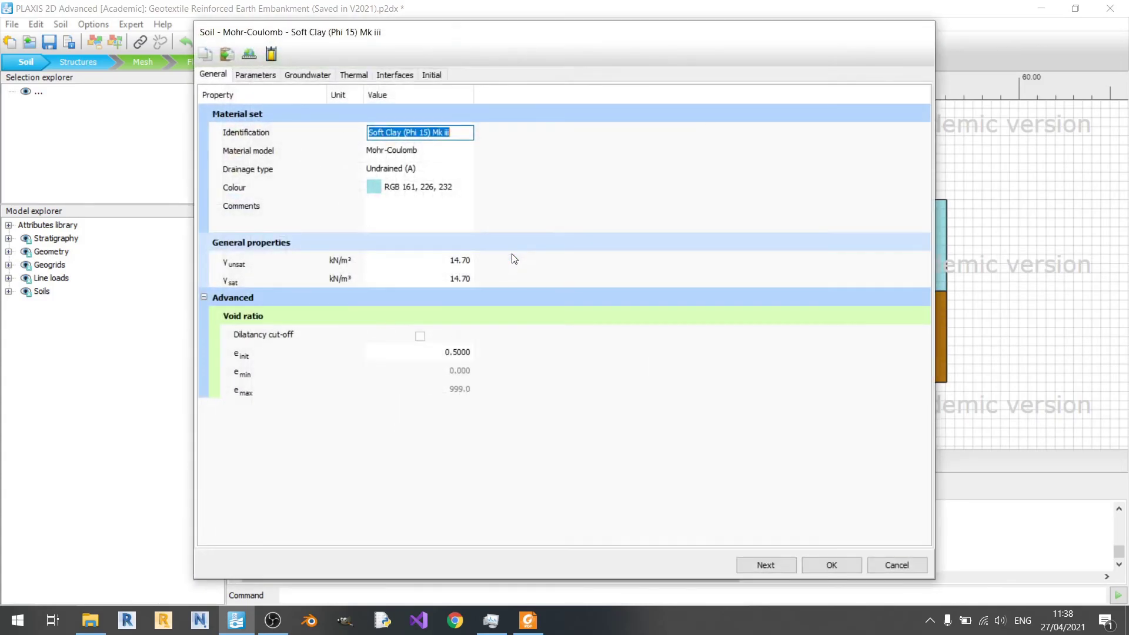
pyautogui.click(399, 170)
pyautogui.click(398, 169)
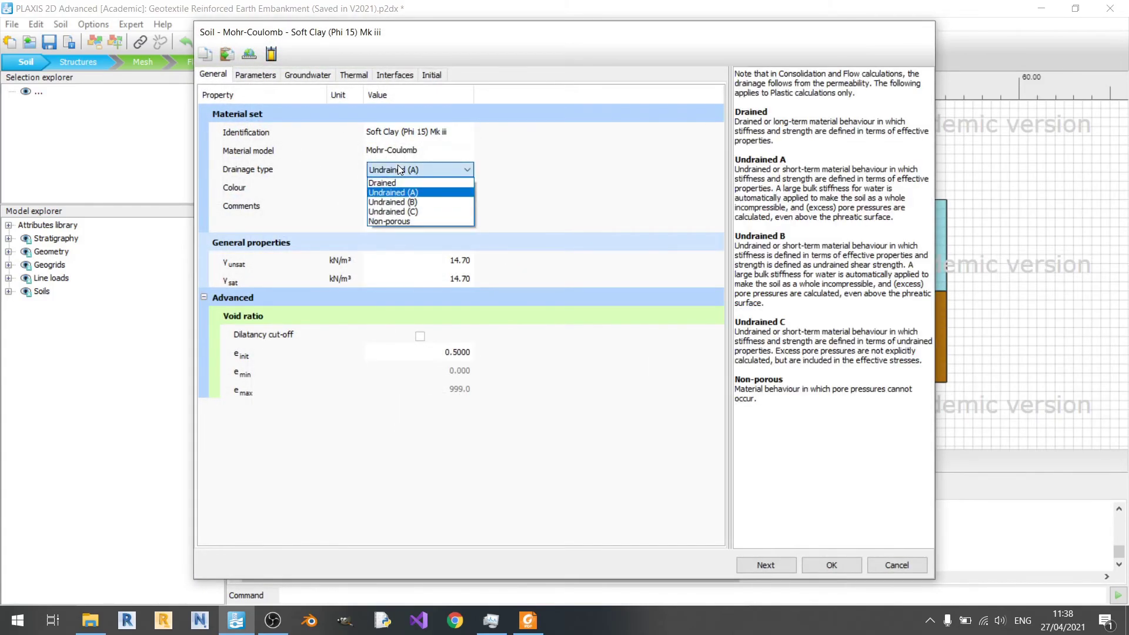
pyautogui.click(398, 168)
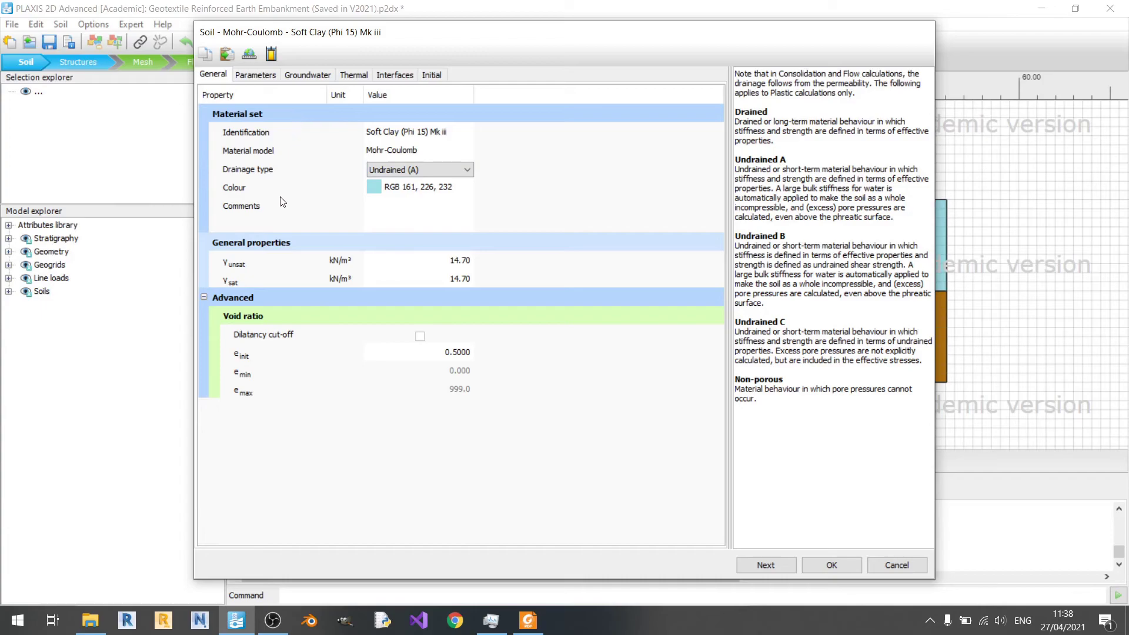
pyautogui.click(434, 284)
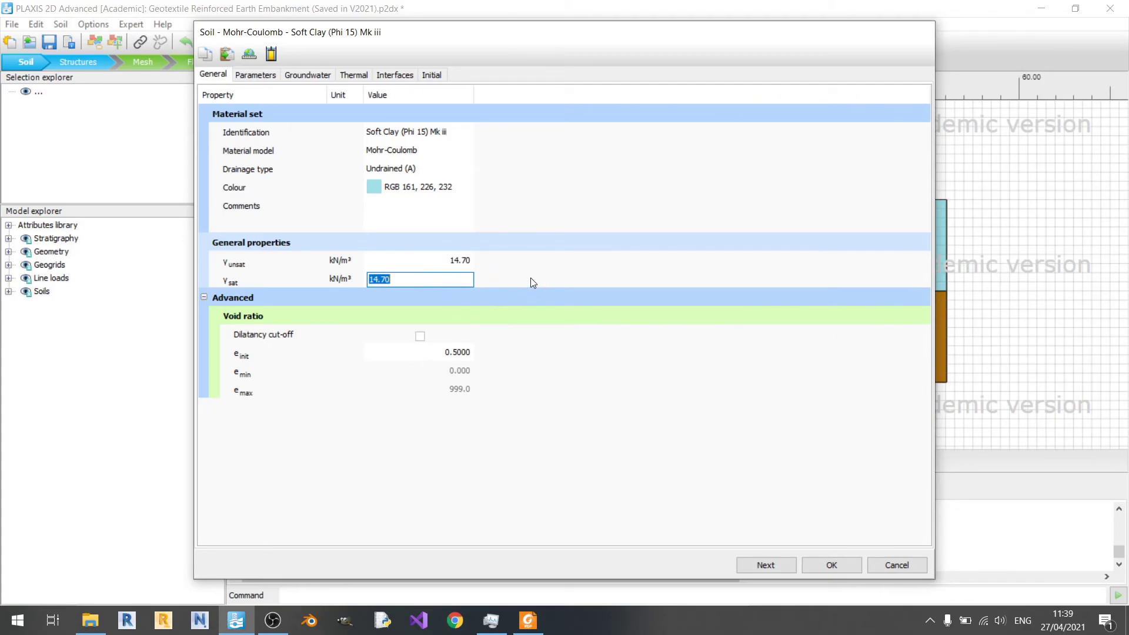
# Set the Soft Clay strength parameters to φ' 15.00 and c'ref 10.00 with E' 2000
pyautogui.click(256, 76)
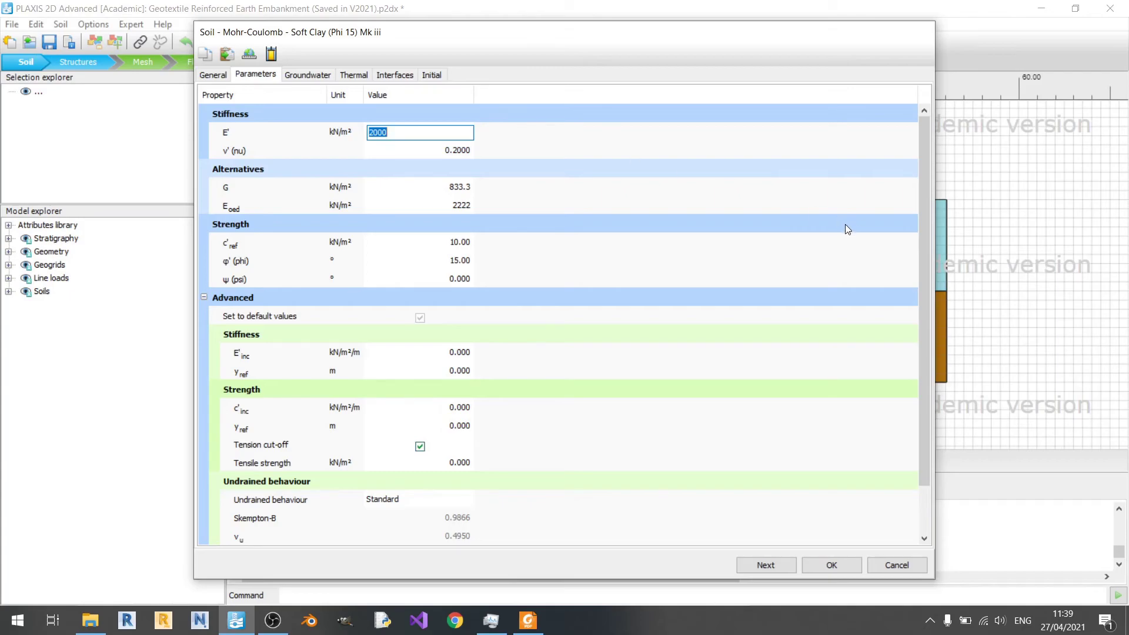
pyautogui.click(419, 259)
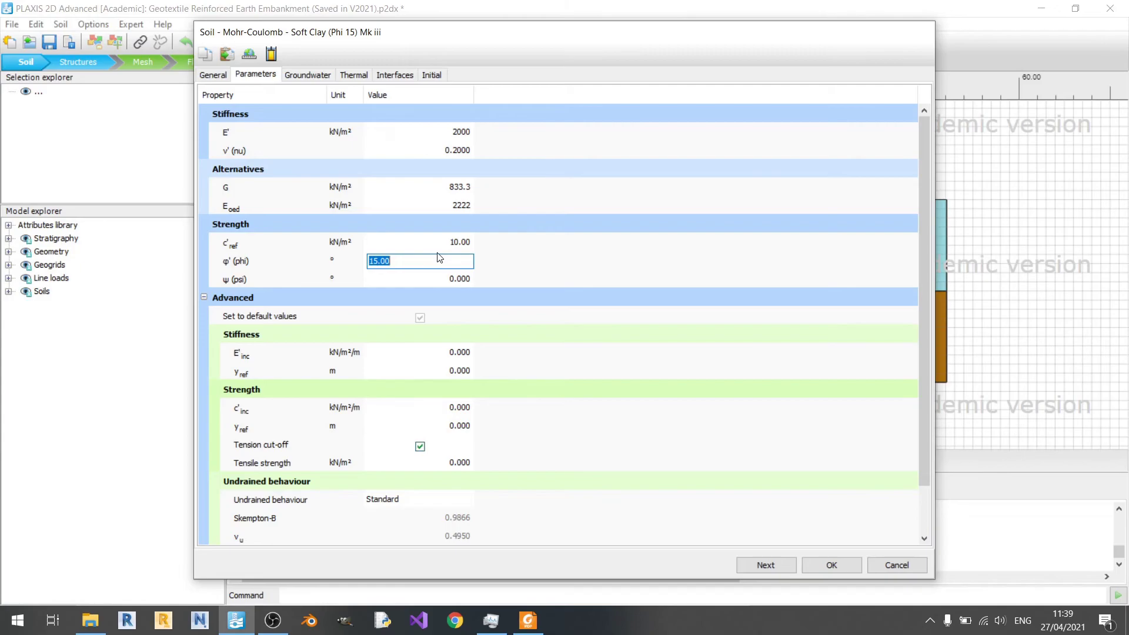
pyautogui.press('Return')
pyautogui.press('Up')
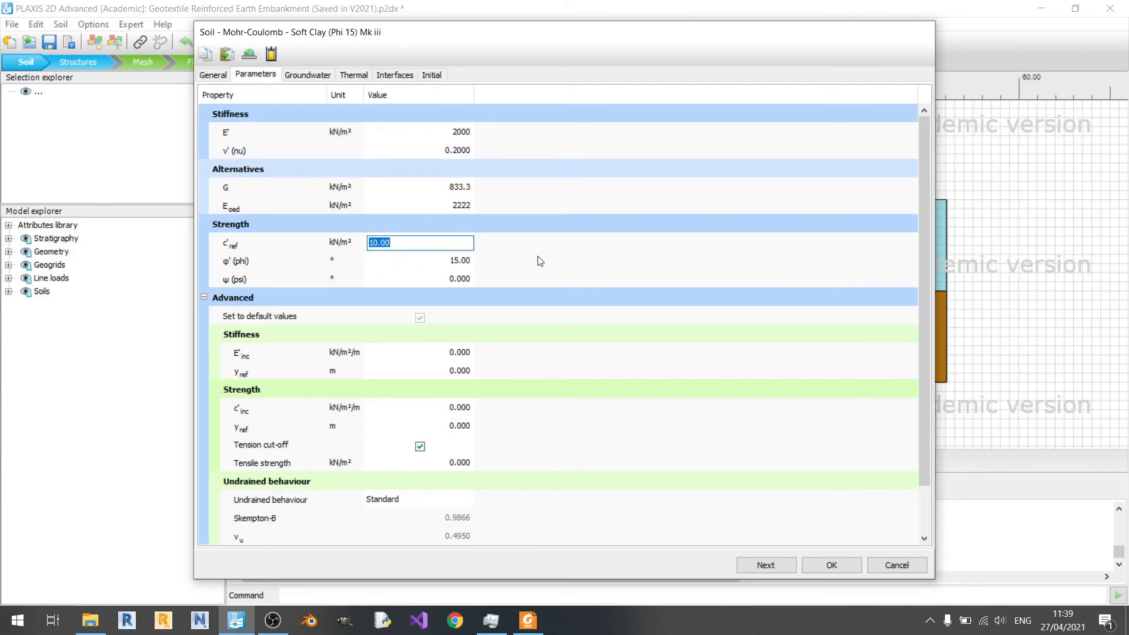
pyautogui.press('Return')
pyautogui.click(322, 77)
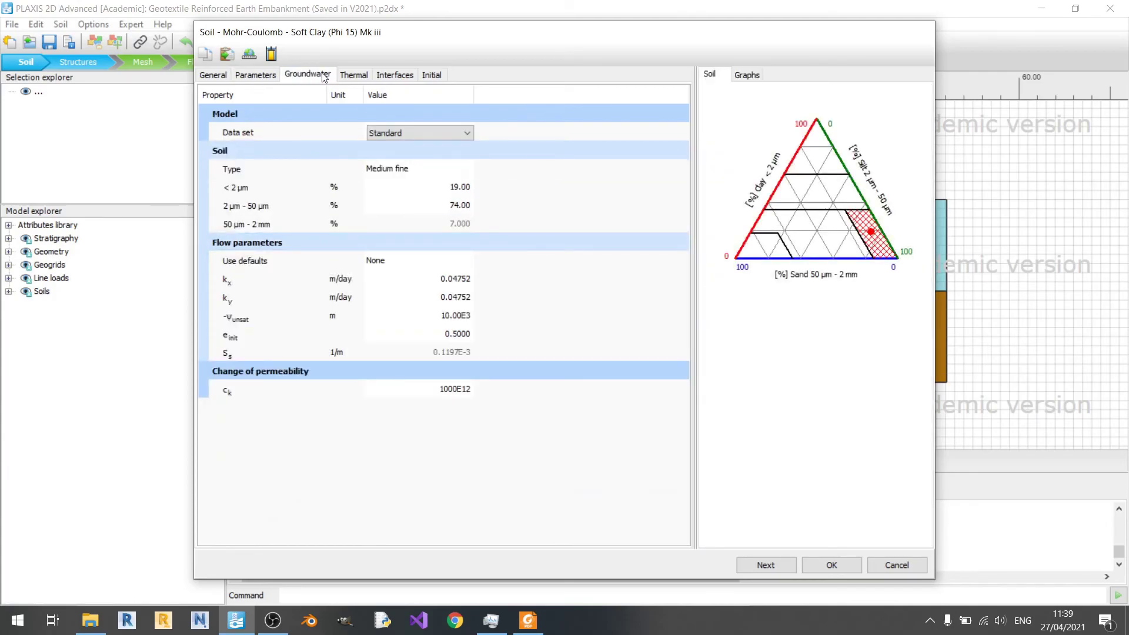
# Keep Medium fine as the groundwater soil type and review the Thermal, Interfaces and Initial tabs
pyautogui.click(432, 169)
pyautogui.click(433, 169)
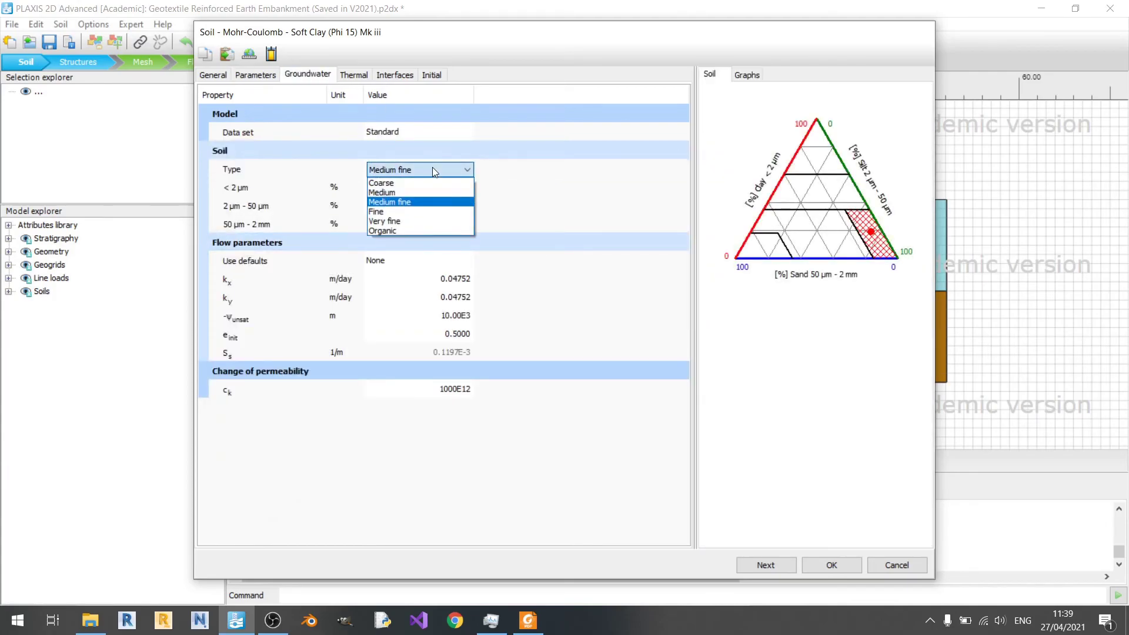
pyautogui.click(432, 169)
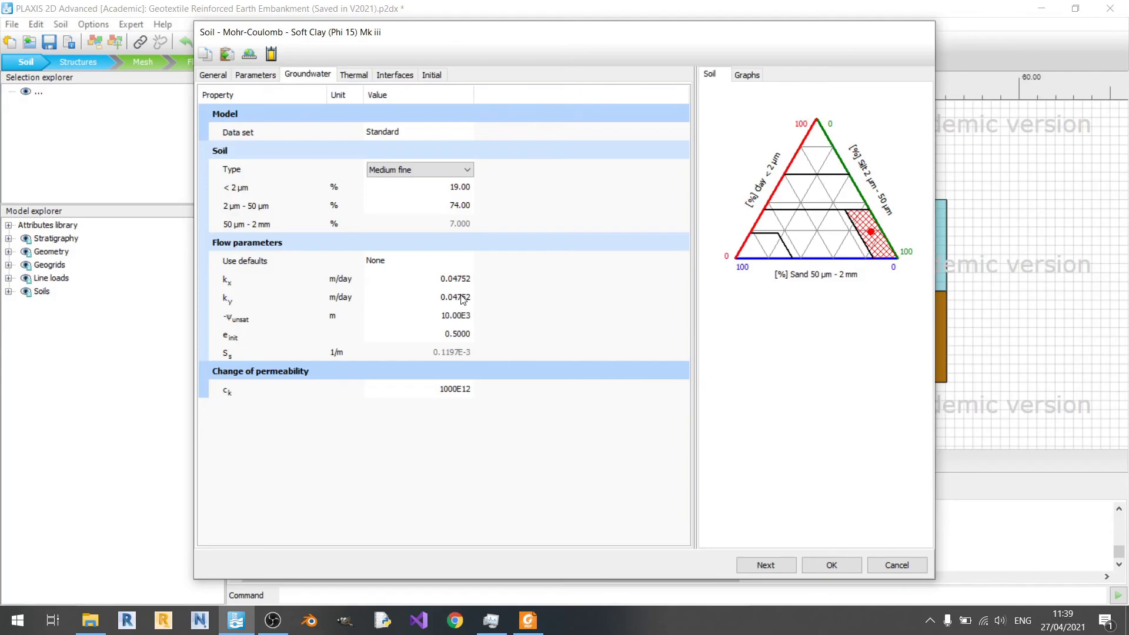
pyautogui.click(354, 75)
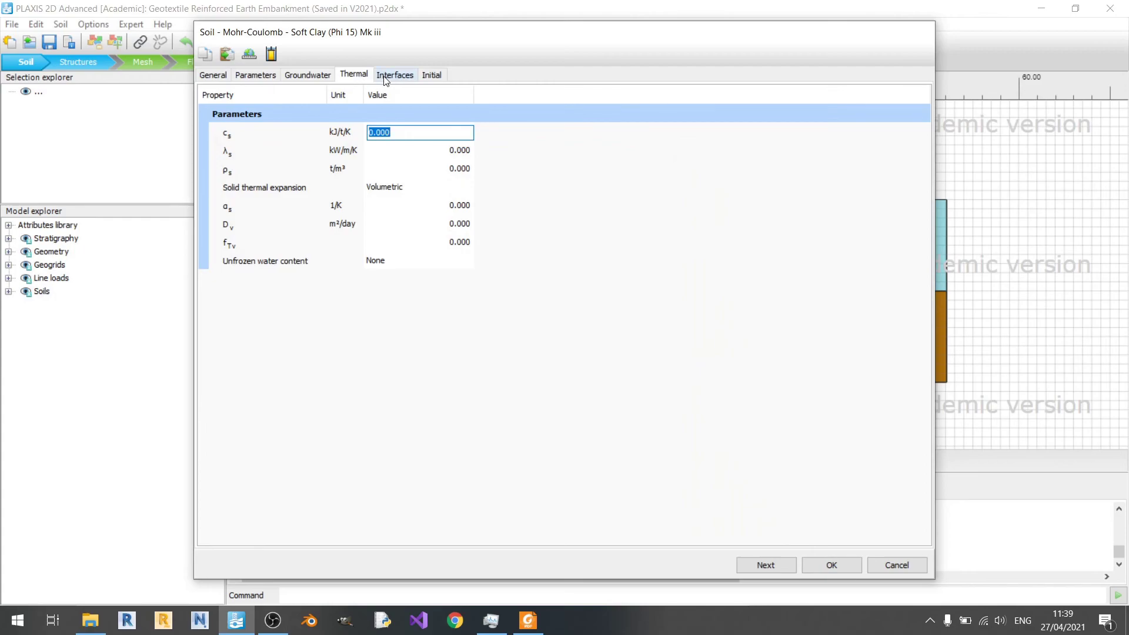
pyautogui.click(408, 74)
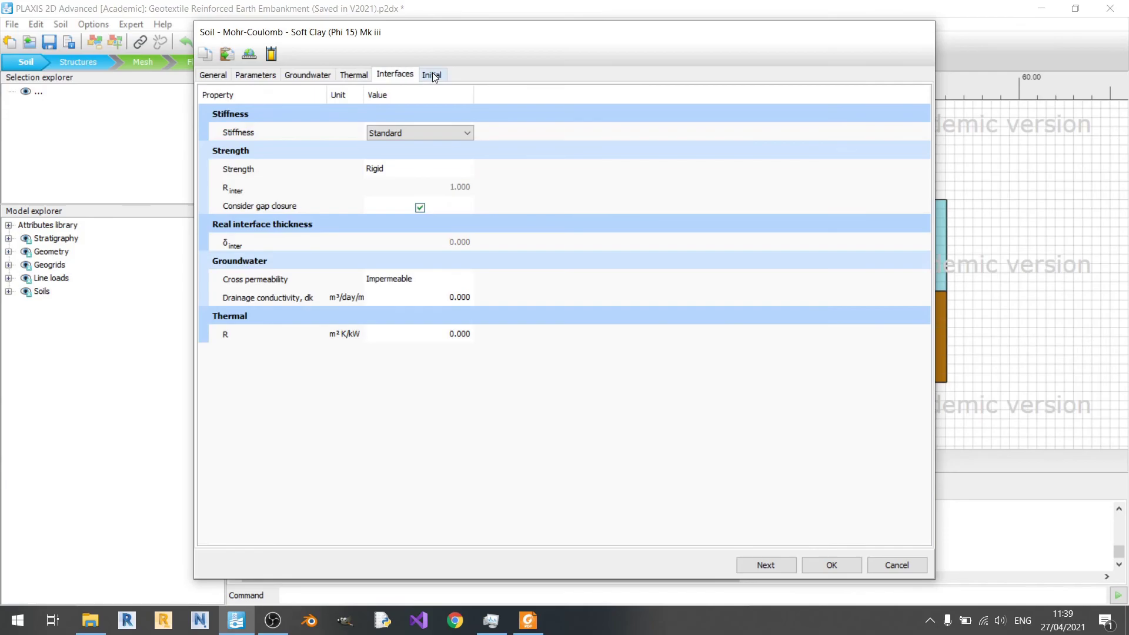
pyautogui.click(432, 75)
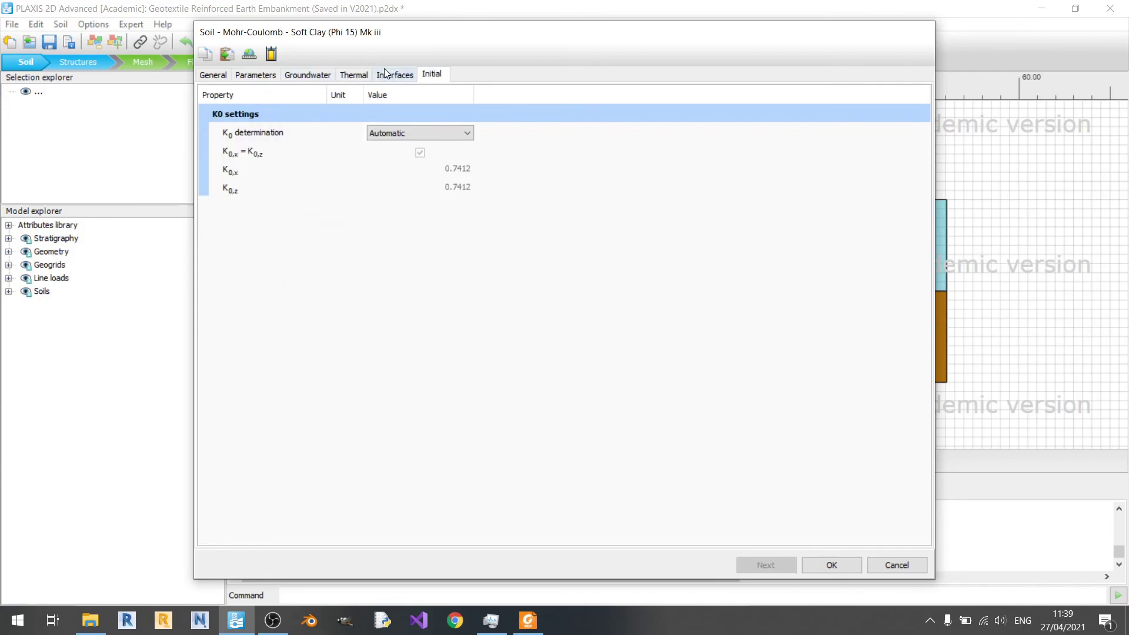
# Confirm the Soft Clay settings with OK and close the Material sets list
pyautogui.click(807, 566)
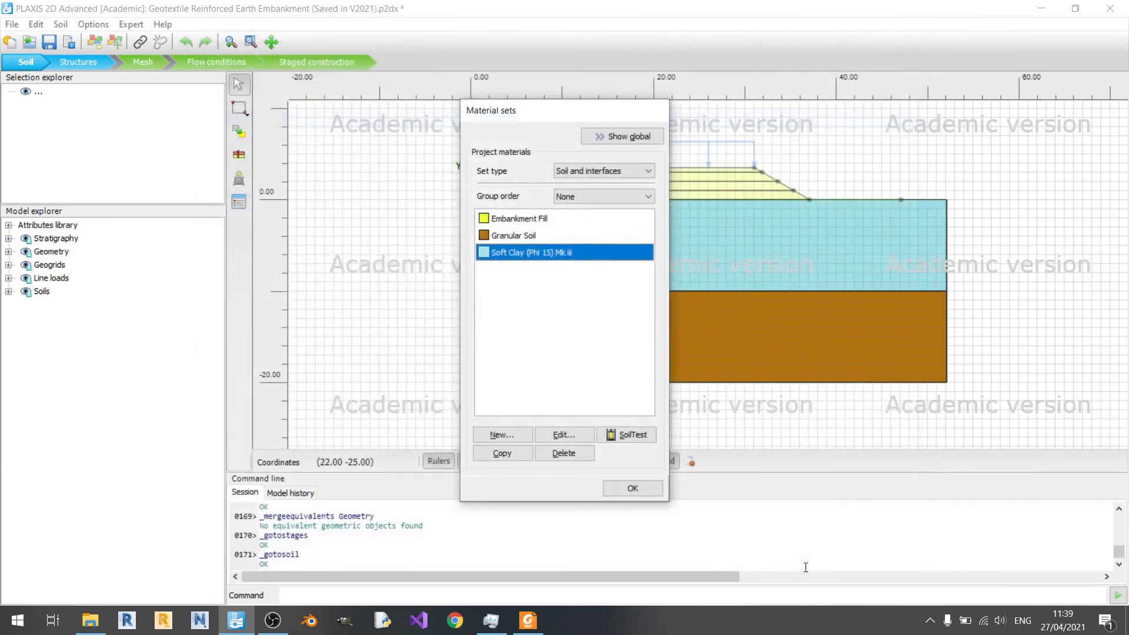
pyautogui.click(633, 489)
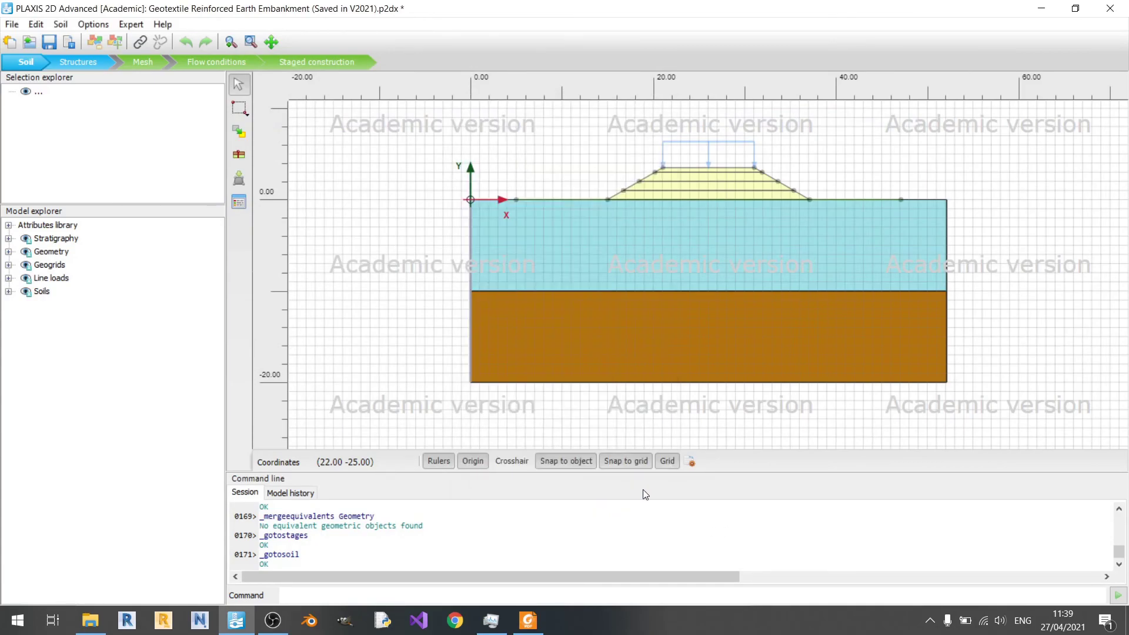